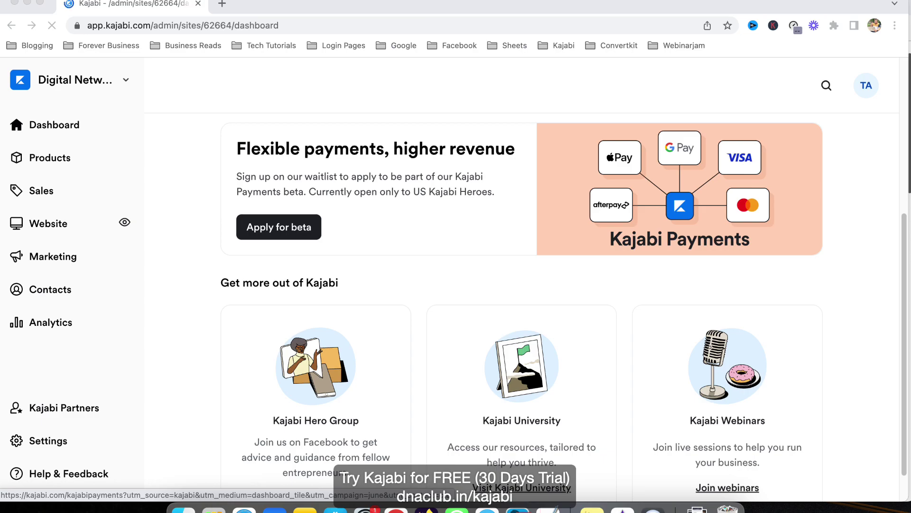
Open the Domain settings card from the site Settings page.
left_click(884, 260)
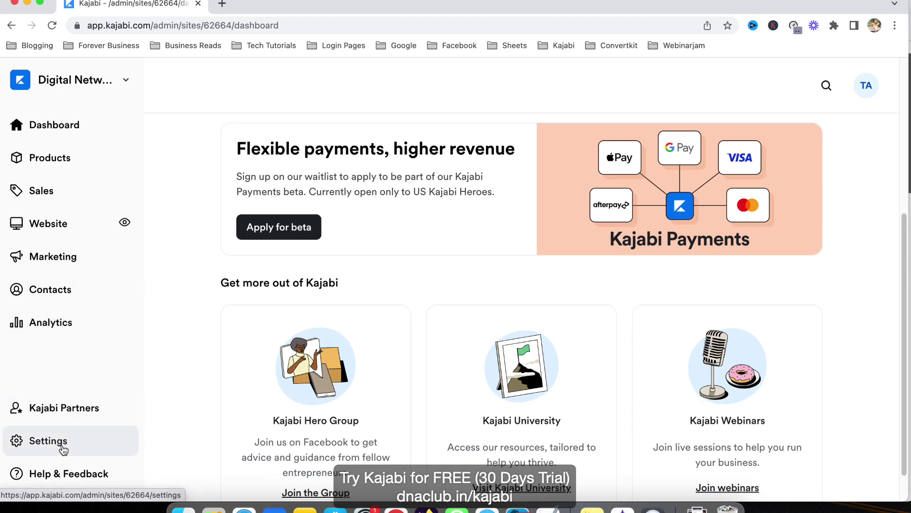
left_click(89, 446)
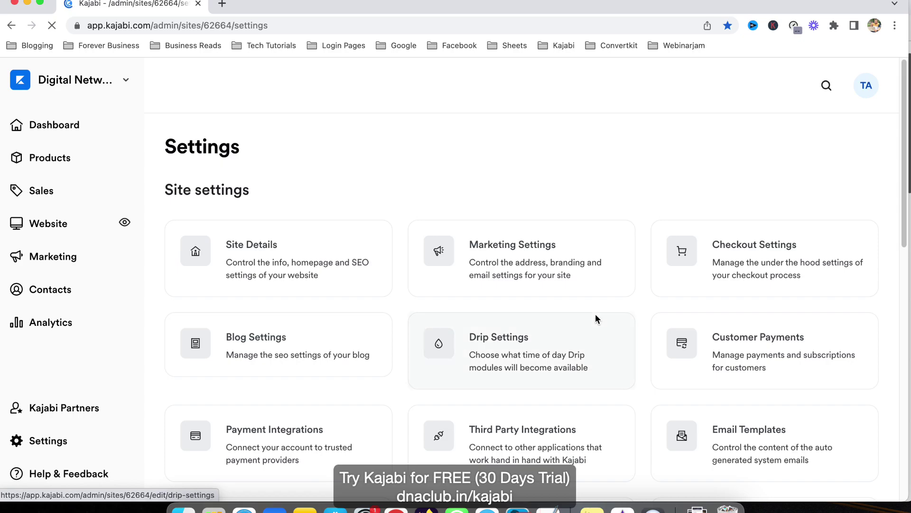
scroll(596, 319, "down", 4)
scroll(588, 322, "down", 1)
left_click(287, 312)
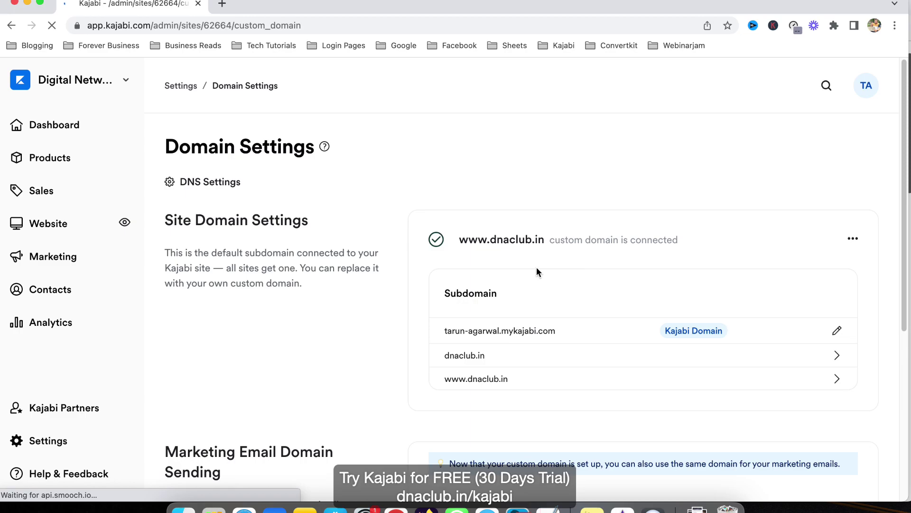
left_click_drag(462, 237, 543, 239)
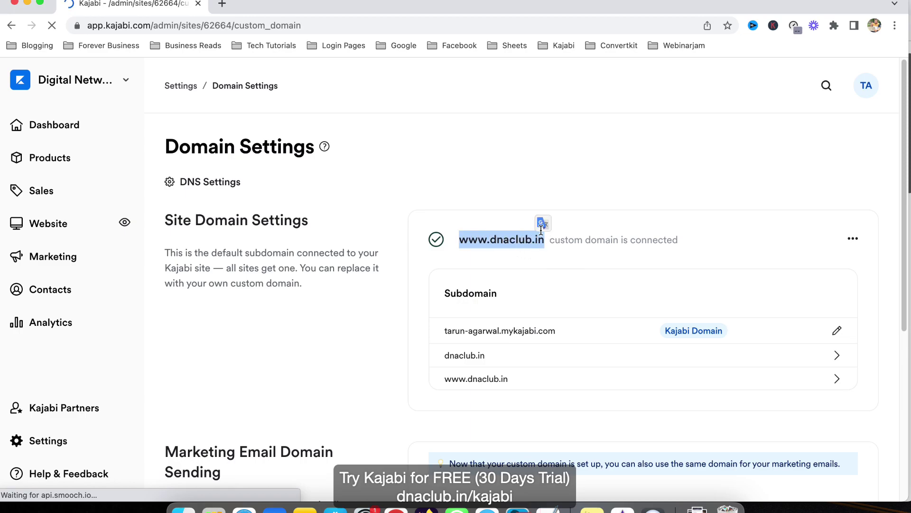
left_click(517, 156)
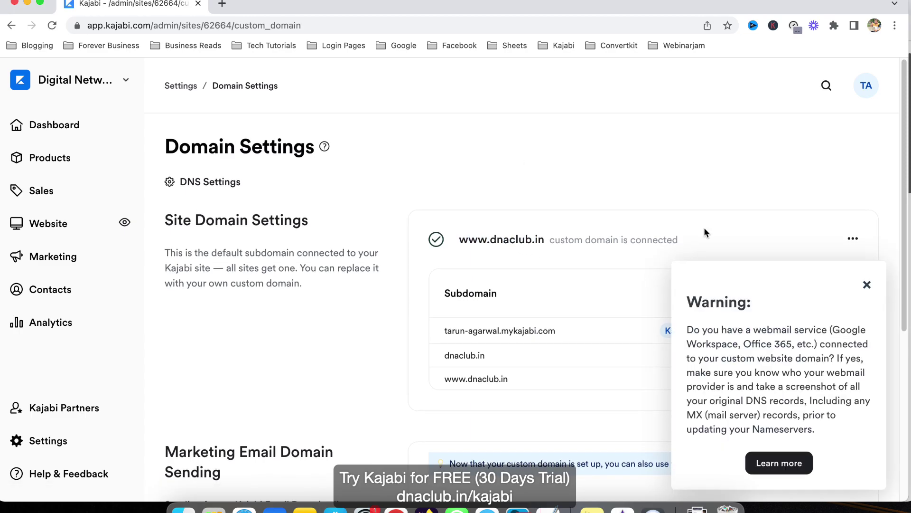
left_click(865, 285)
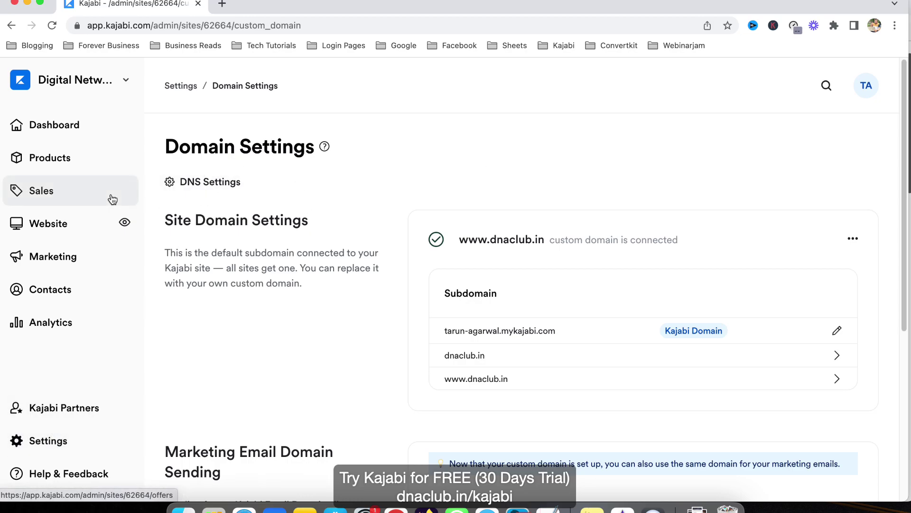
Browse the Template Store's free templates (Taylor, Prosper, Creative) and preview Prosper.
left_click(80, 229)
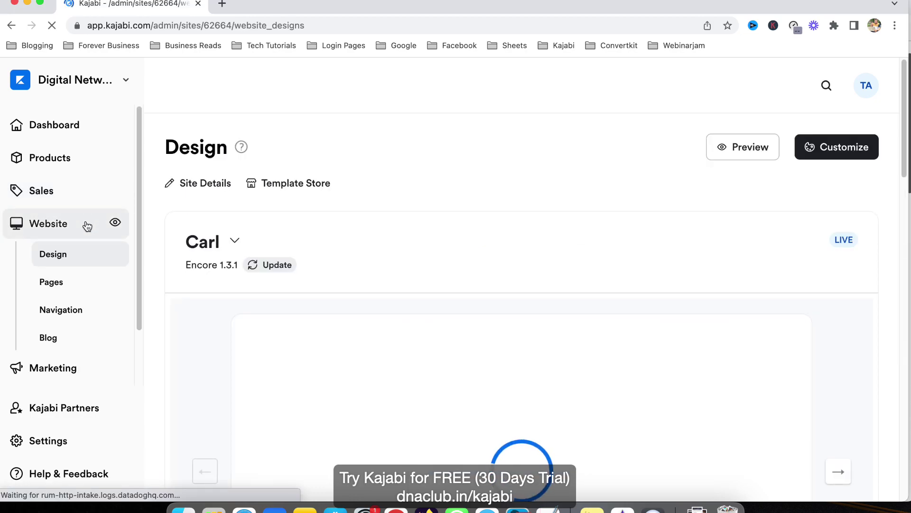
left_click(299, 191)
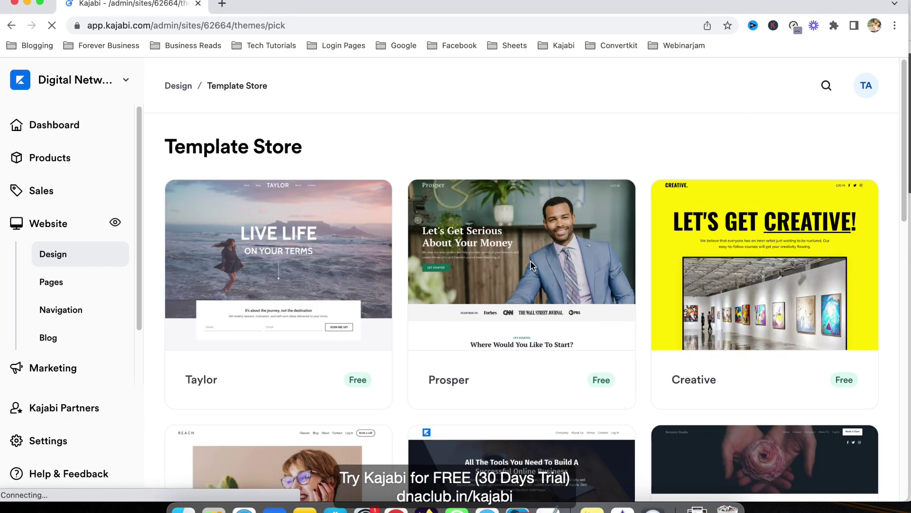
scroll(536, 268, "down", 15)
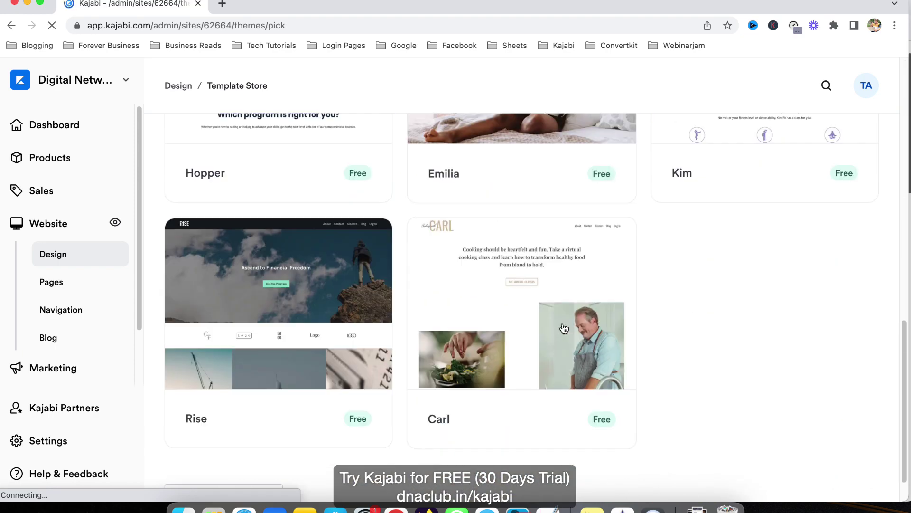
scroll(564, 328, "down", 2)
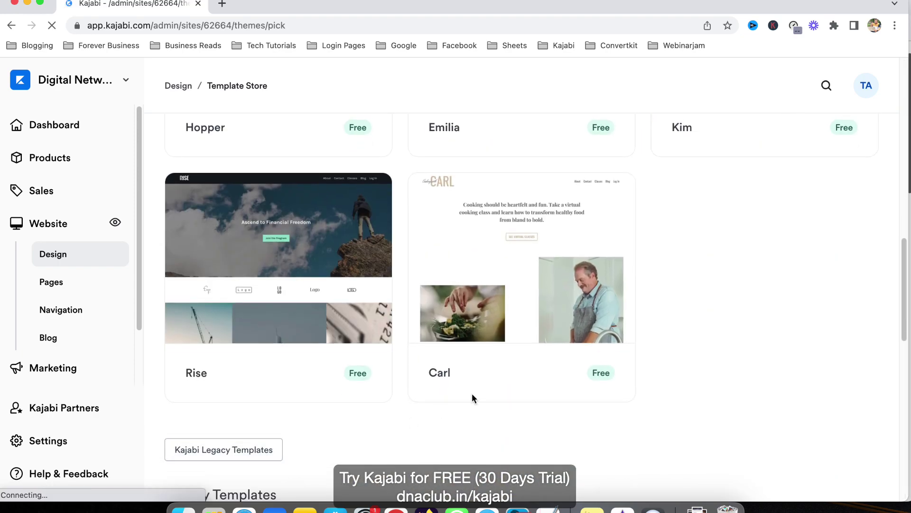
scroll(465, 408, "down", 14)
scroll(590, 351, "up", 20)
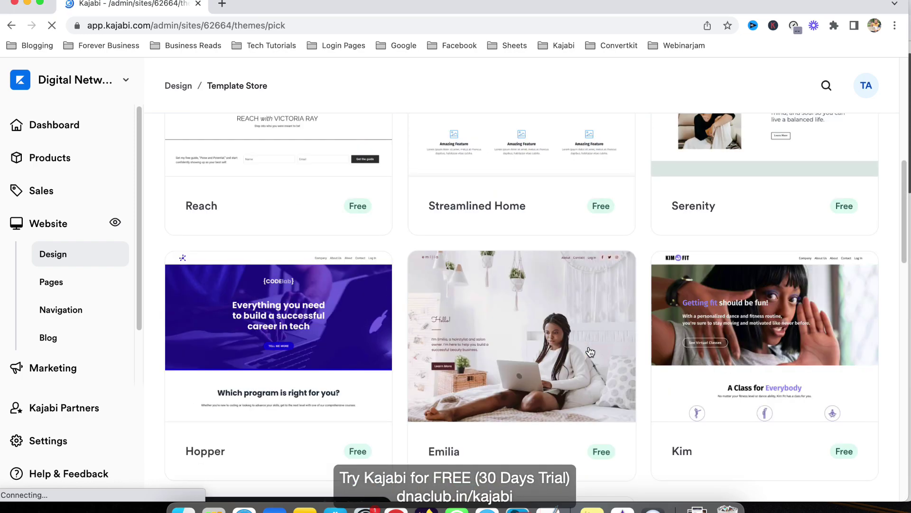
scroll(589, 352, "up", 10)
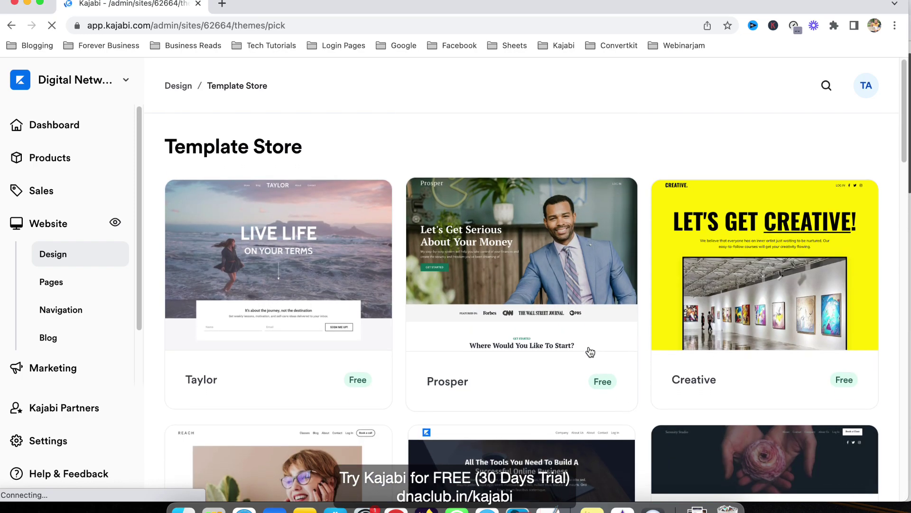
key("XF86MonBrightnessDown")
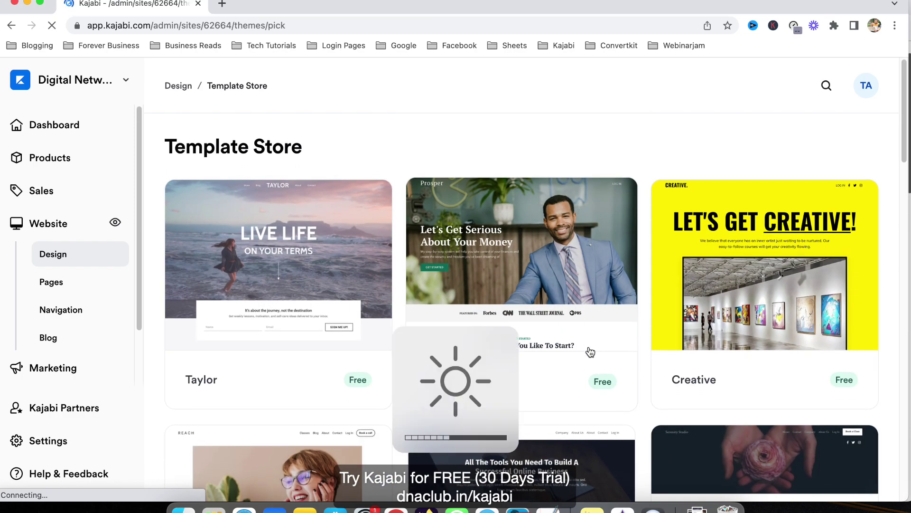
key("XF86MonBrightnessDown")
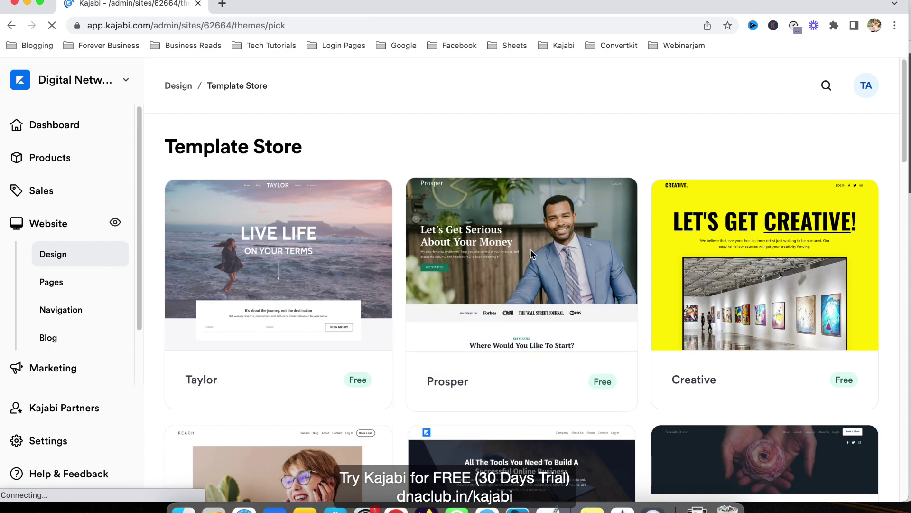
scroll(536, 237, "down", 2)
left_click(550, 216)
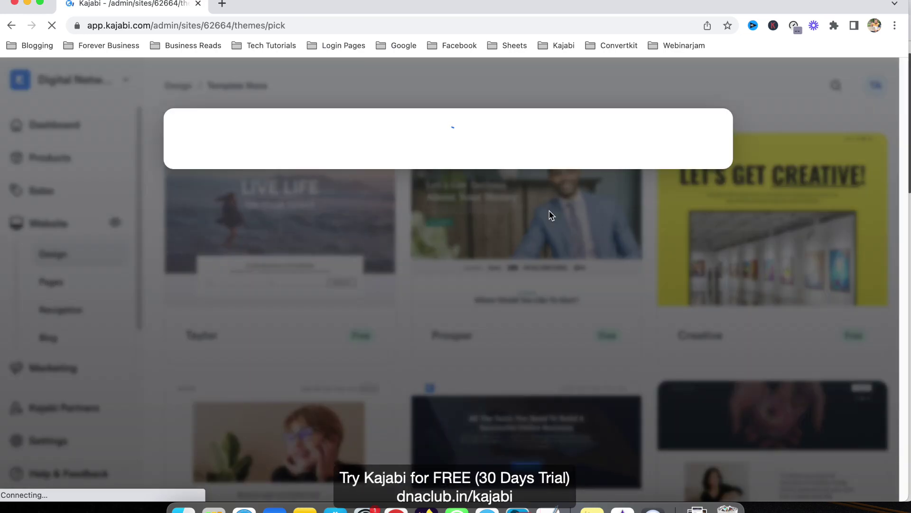
Look through the Prosper preview and add Prosper to the saved templates.
scroll(320, 243, "down", 10)
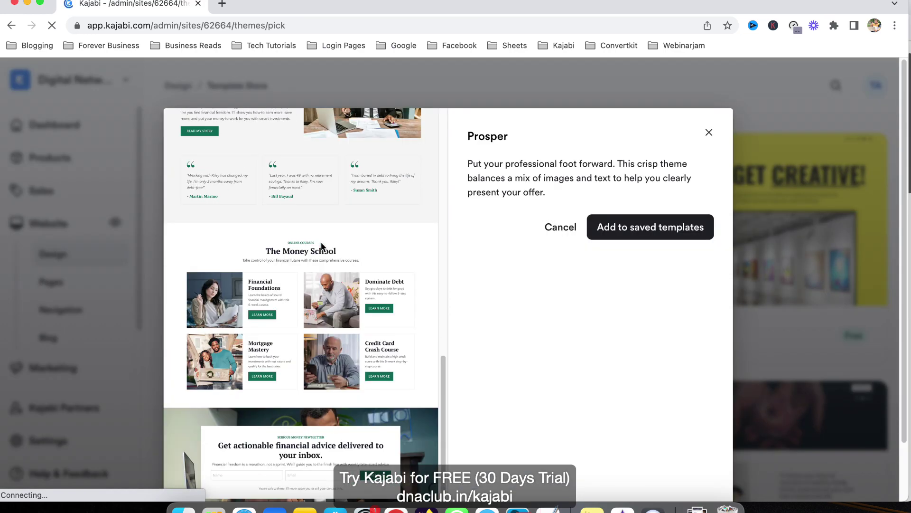
scroll(321, 245, "up", 10)
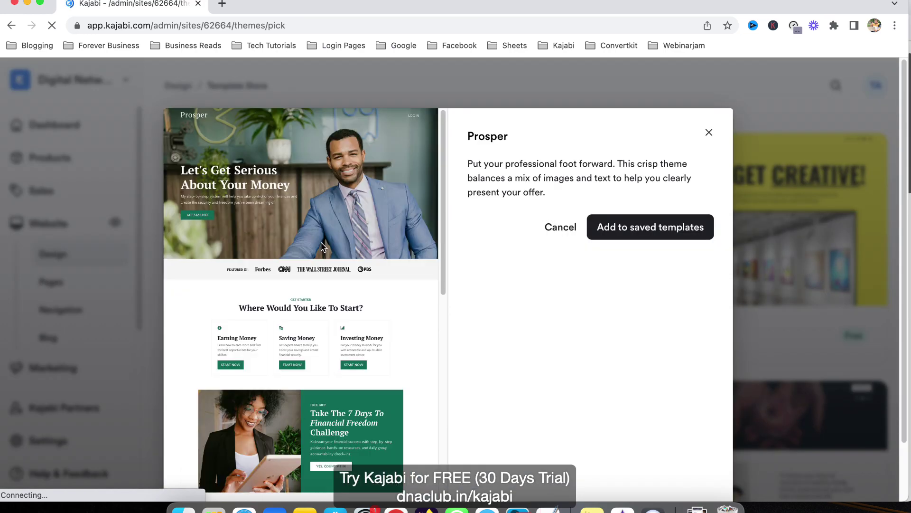
left_click(639, 229)
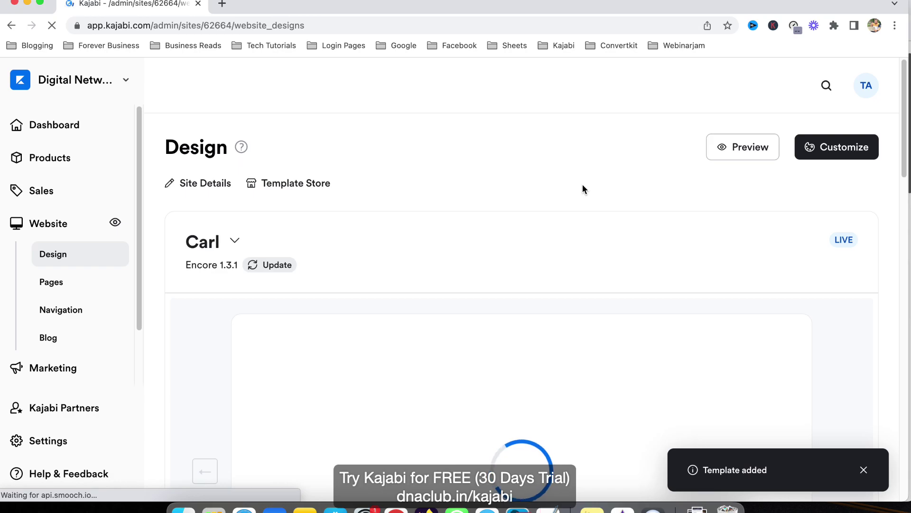
Dismiss the 'Create website content faster' popup and customize the saved Prosper template.
scroll(582, 188, "down", 10)
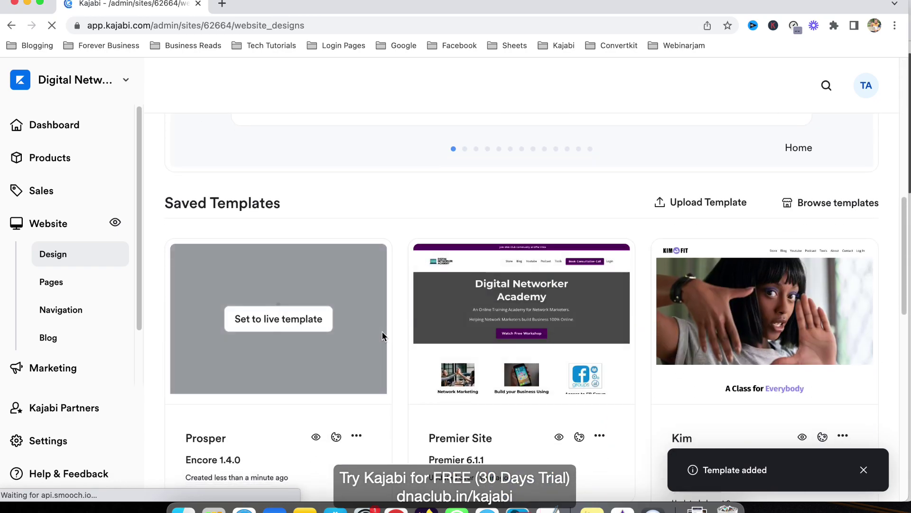
scroll(332, 361, "down", 6)
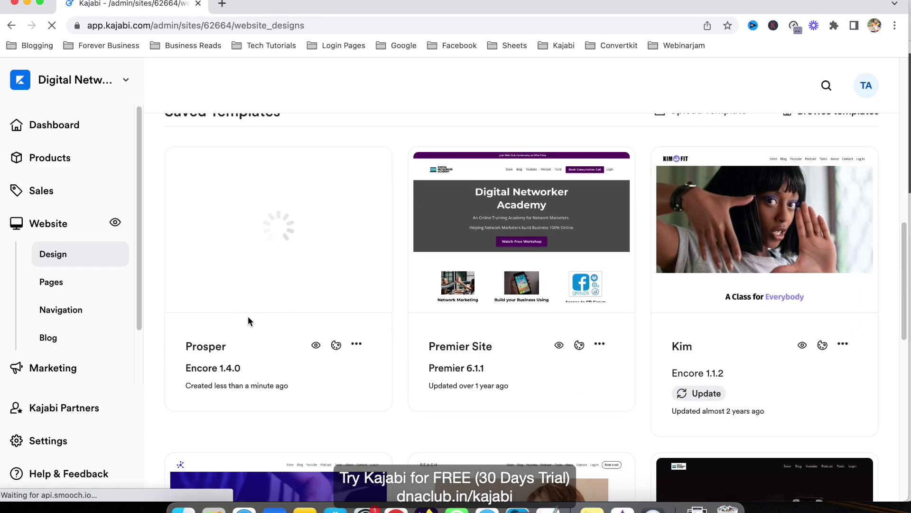
scroll(576, 339, "down", 12)
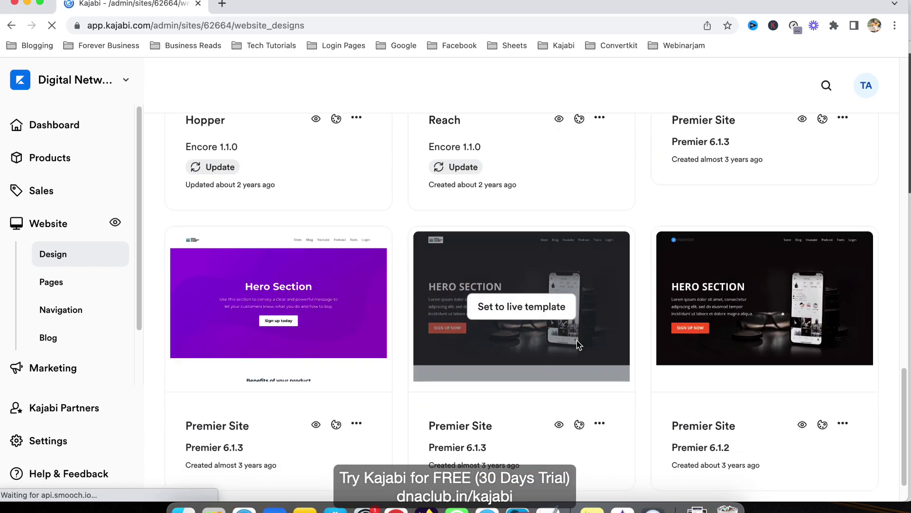
scroll(577, 340, "up", 20)
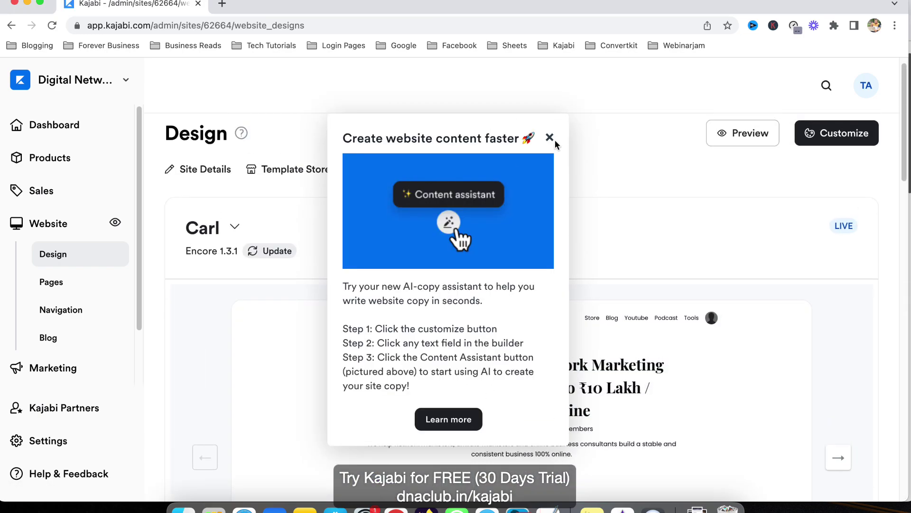
left_click(550, 140)
scroll(323, 352, "down", 10)
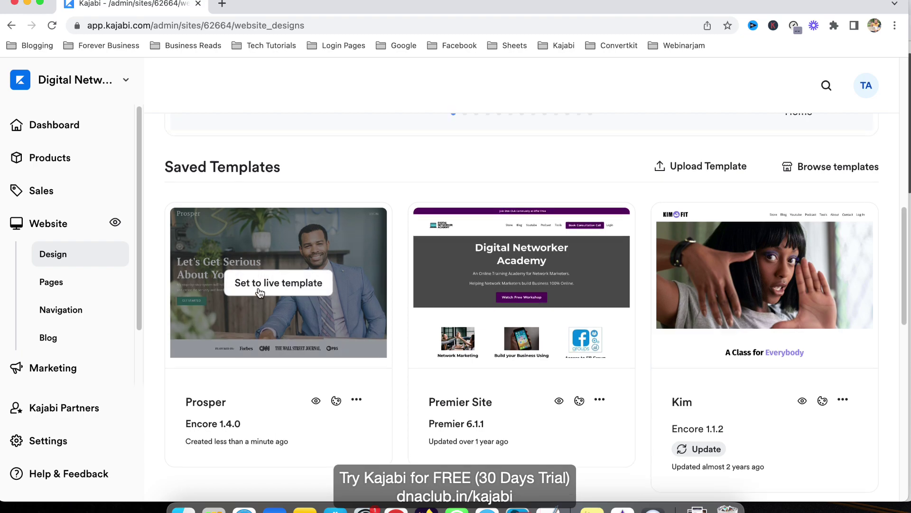
scroll(284, 380, "down", 2)
left_click(336, 364)
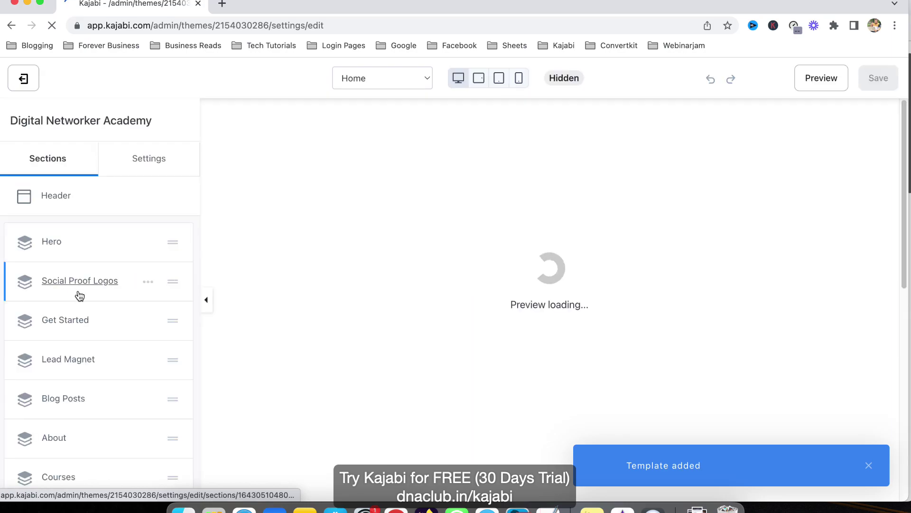
scroll(79, 280, "down", 3)
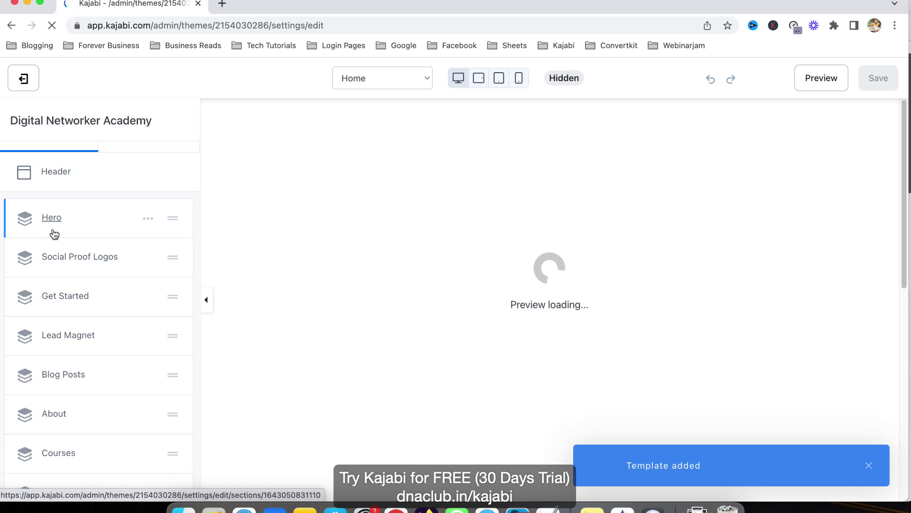
scroll(55, 294, "down", 3)
scroll(70, 406, "up", 2)
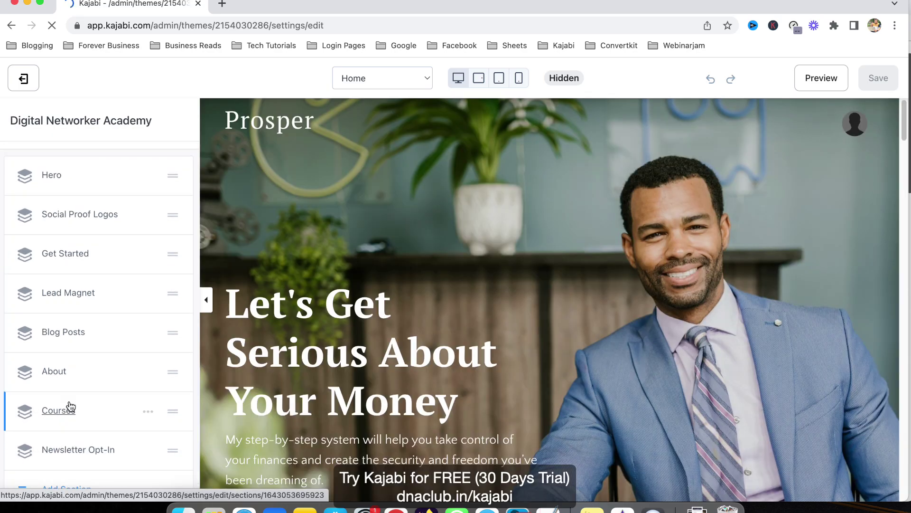
scroll(693, 280, "down", 2)
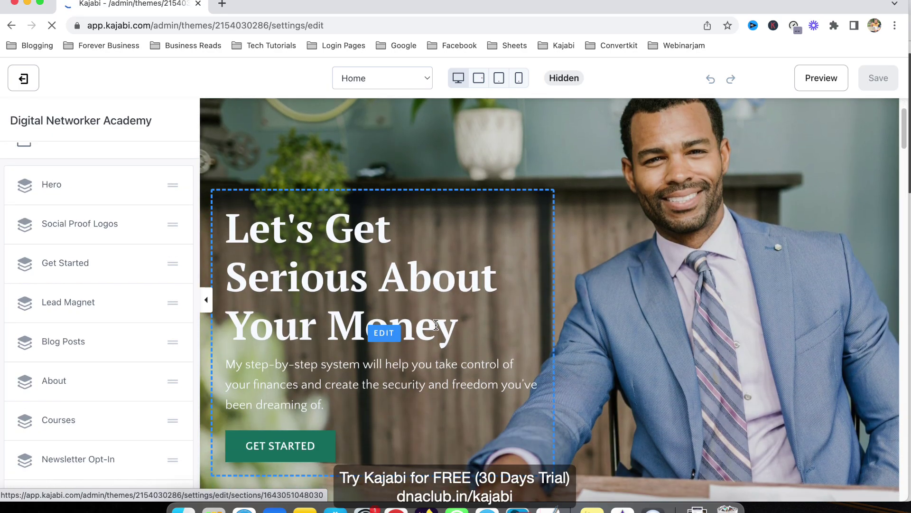
left_click(720, 286)
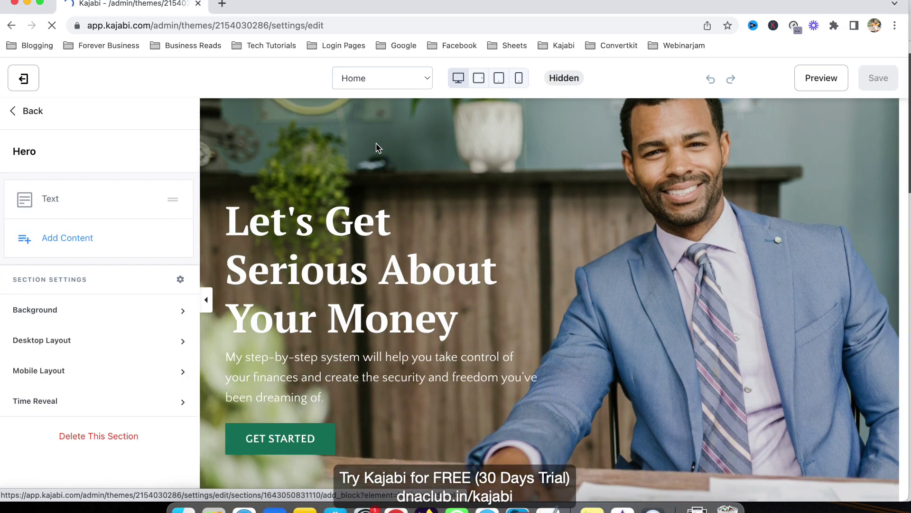
left_click(33, 114)
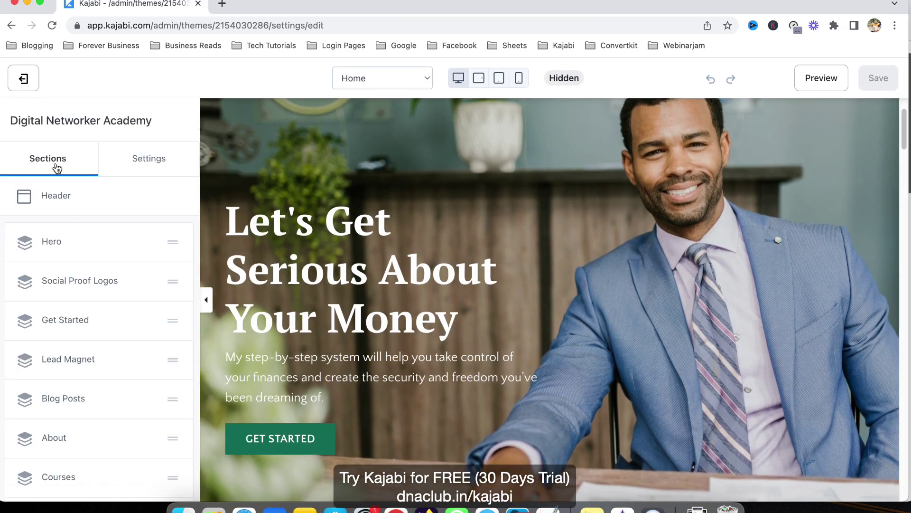
left_click(52, 243)
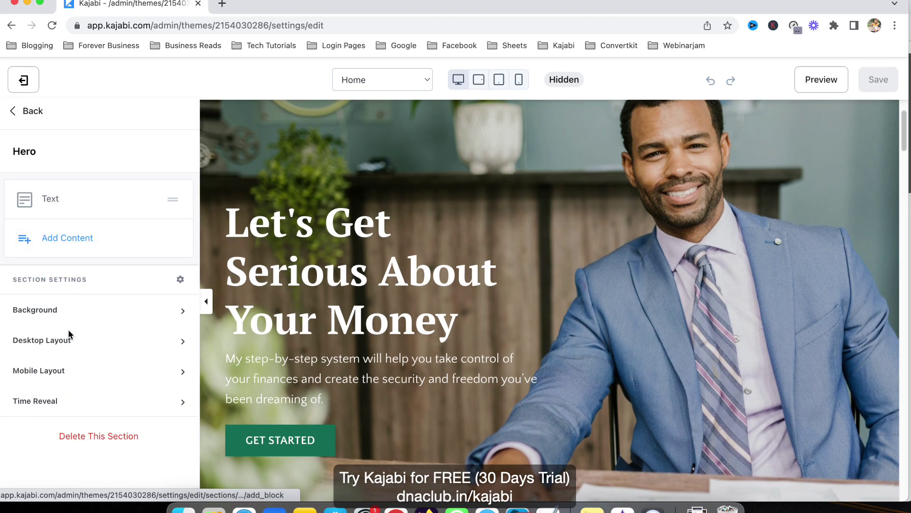
left_click(39, 310)
scroll(126, 321, "down", 5)
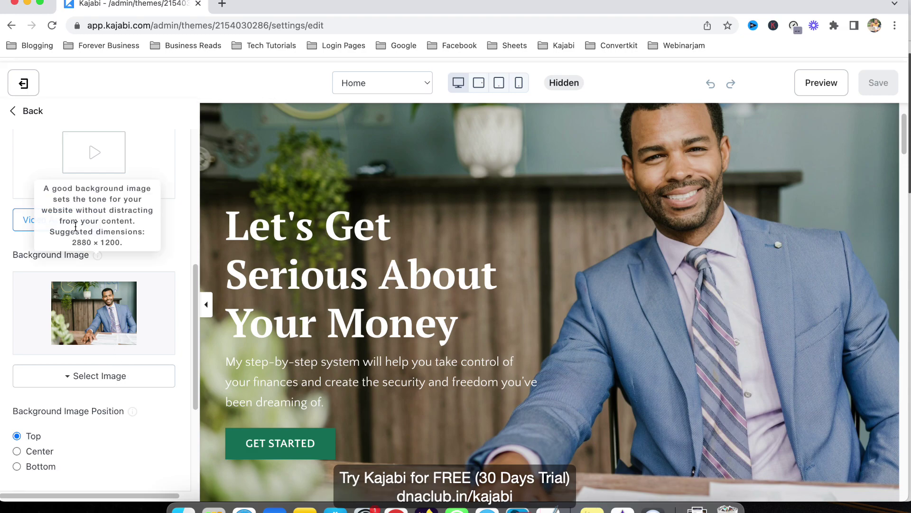
left_click(29, 114)
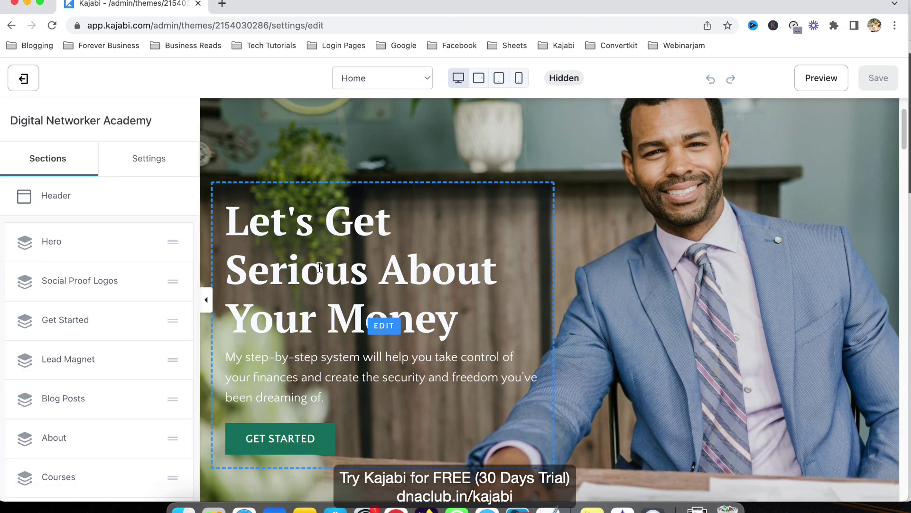
Replace the hero heading's opening words with 'How to Make Money Online ?'.
left_click(418, 282)
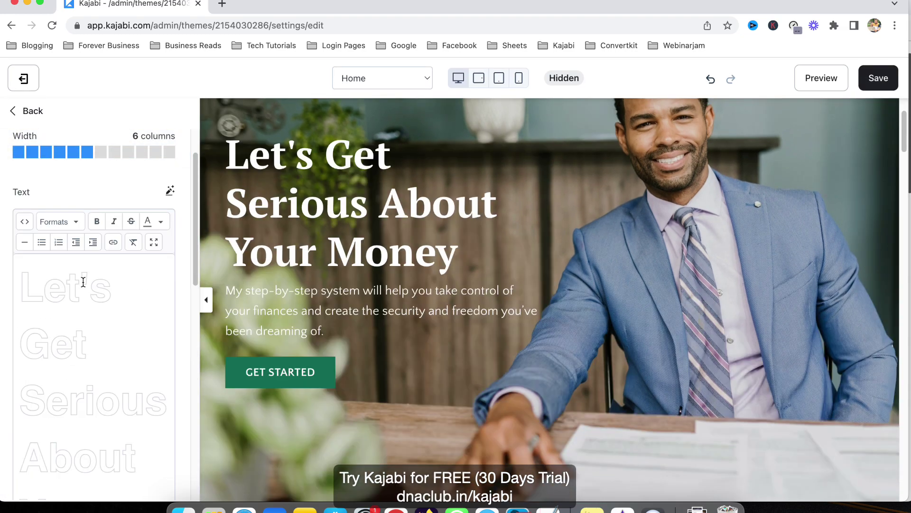
scroll(83, 282, "down", 2)
left_click_drag(42, 258, 62, 349)
left_click(65, 258)
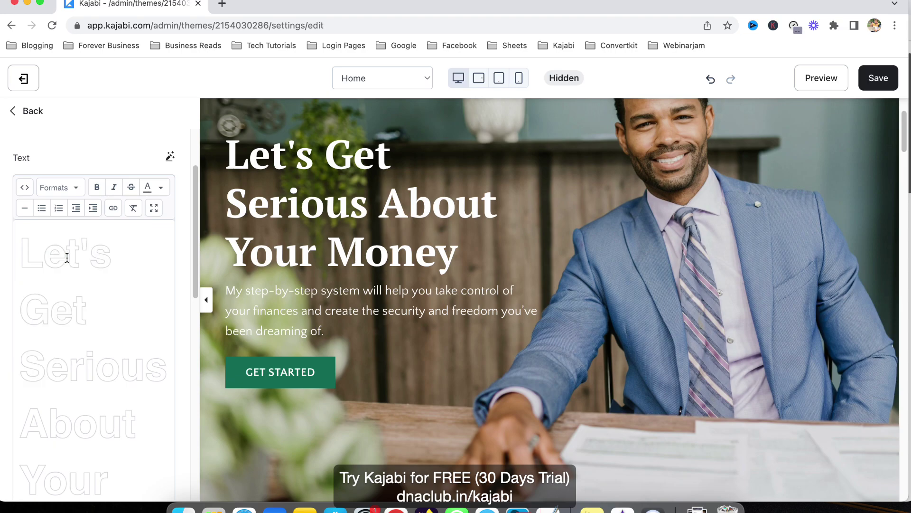
scroll(84, 338, "down", 5)
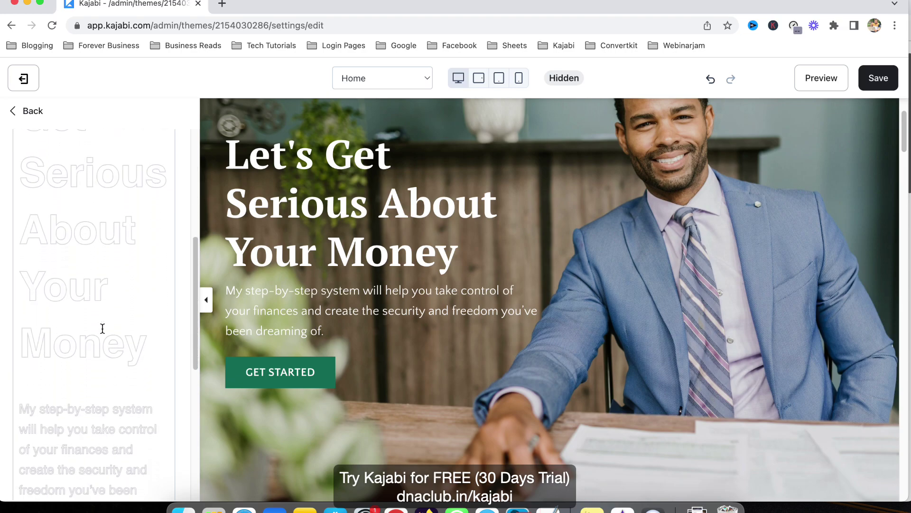
scroll(102, 328, "up", 5)
left_click_drag(105, 309, 27, 285)
type("How to Make M")
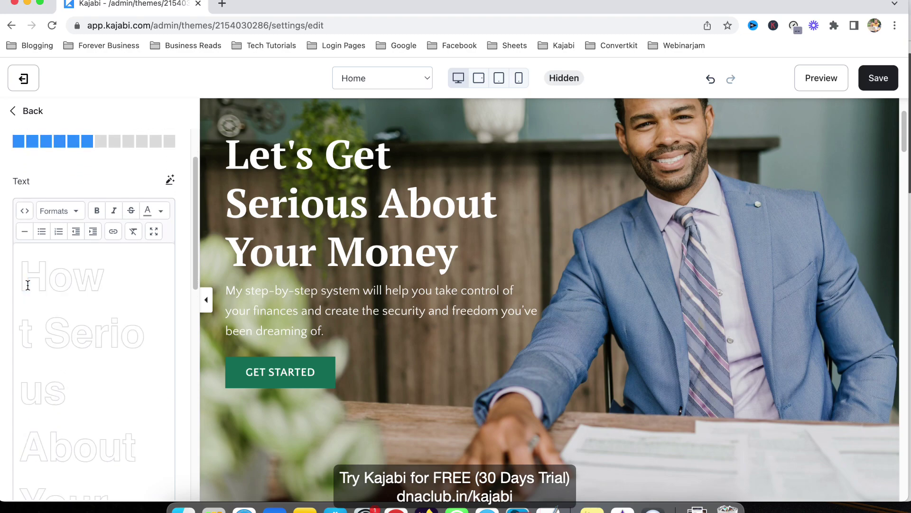
type("oney Online ? Serio")
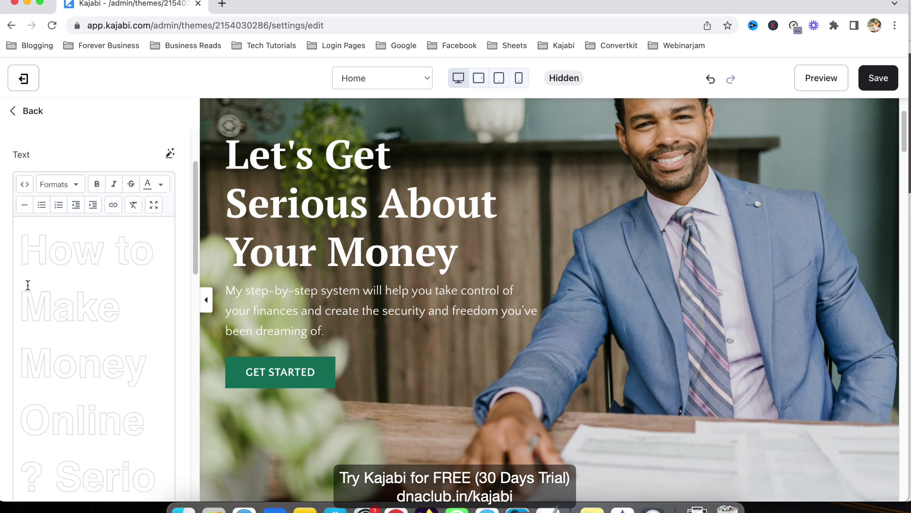
Delete the leftover words 'Serious About Your' and the extra 'Money' from the heading.
scroll(129, 353, "down", 5)
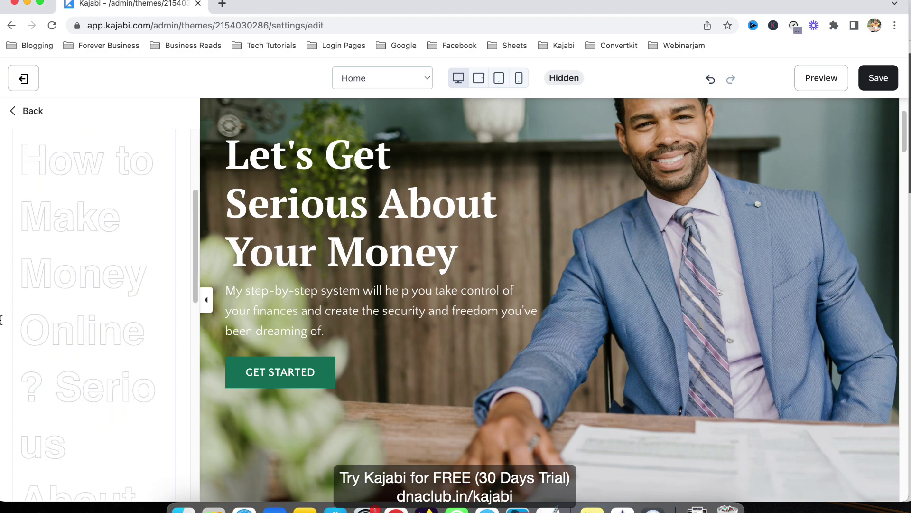
left_click_drag(122, 427, 67, 280)
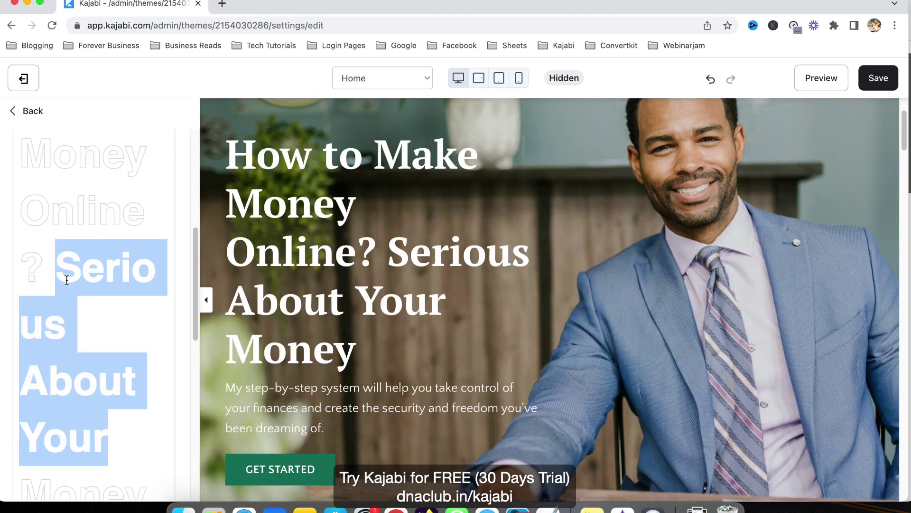
key("BackSpace")
double_click(101, 310)
key("BackSpace")
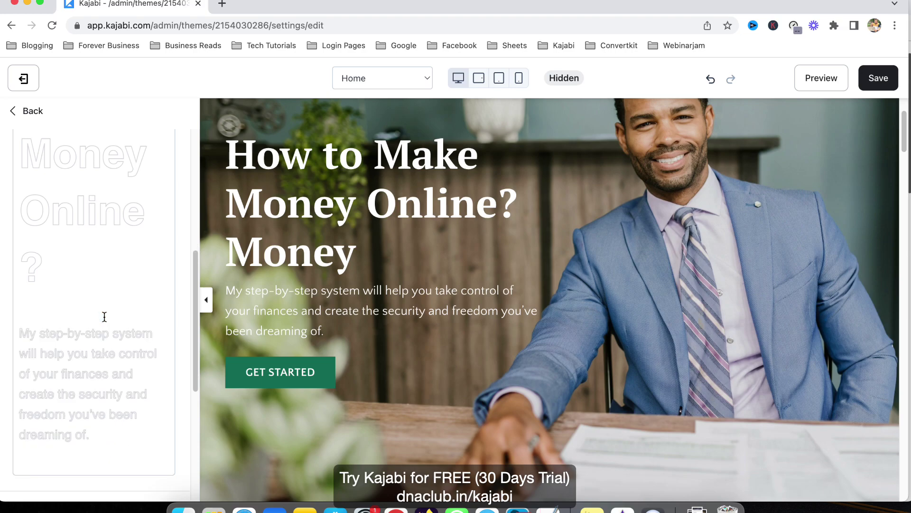
left_click_drag(64, 334, 103, 429)
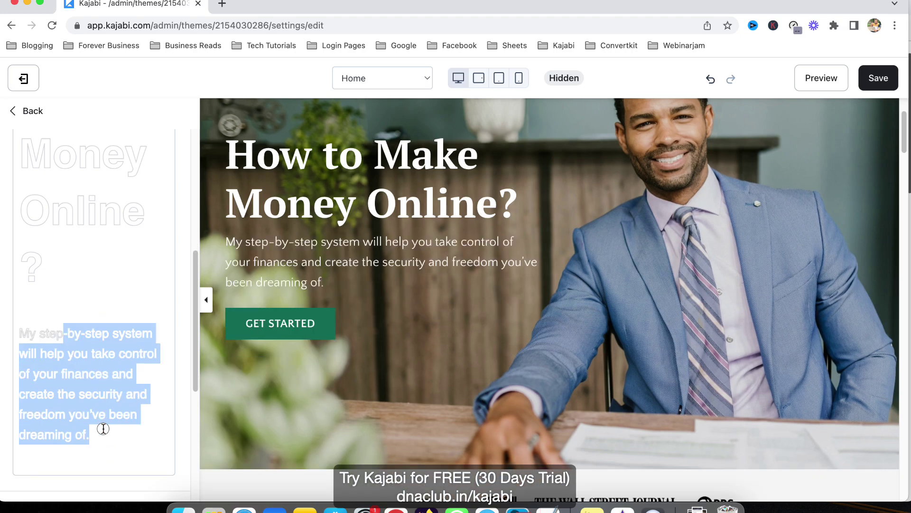
scroll(307, 372, "down", 3)
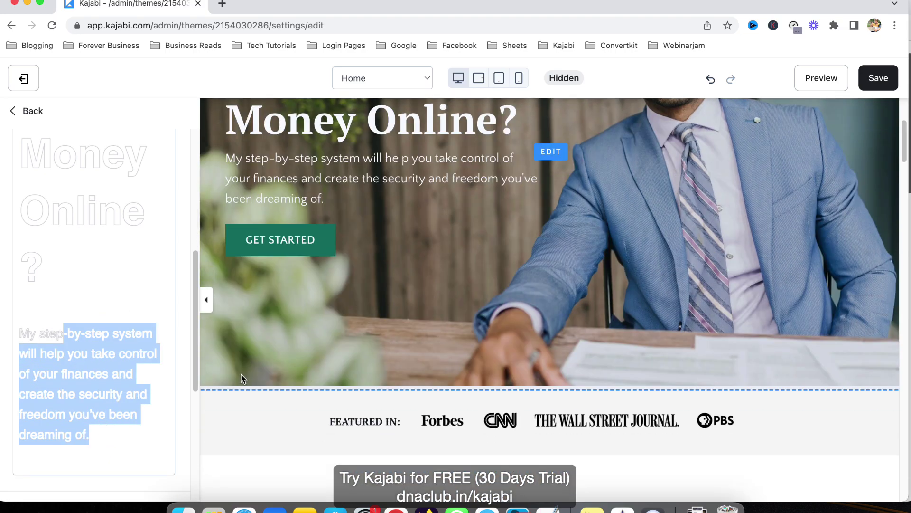
left_click(244, 376)
Change the hero button label from GET STARTED to CLICK BUTTON.
left_click(282, 397)
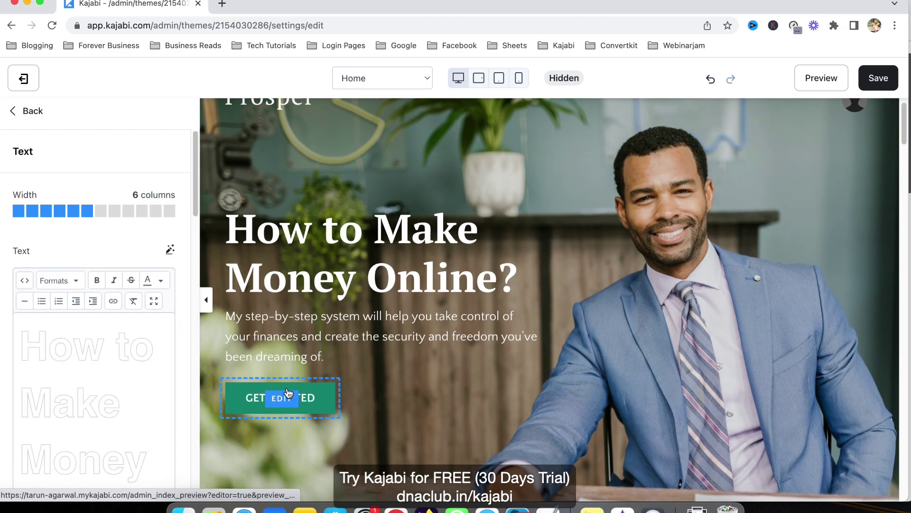
scroll(104, 318, "up", 5)
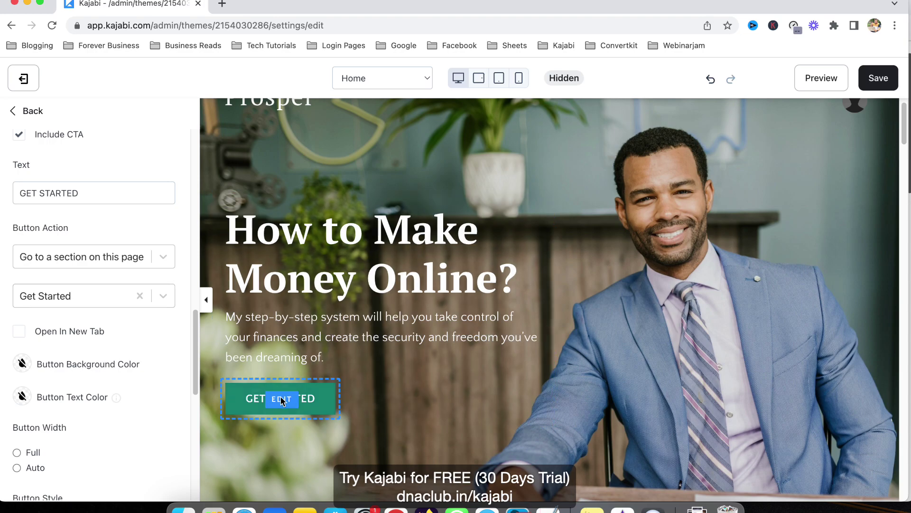
triple_click(43, 195)
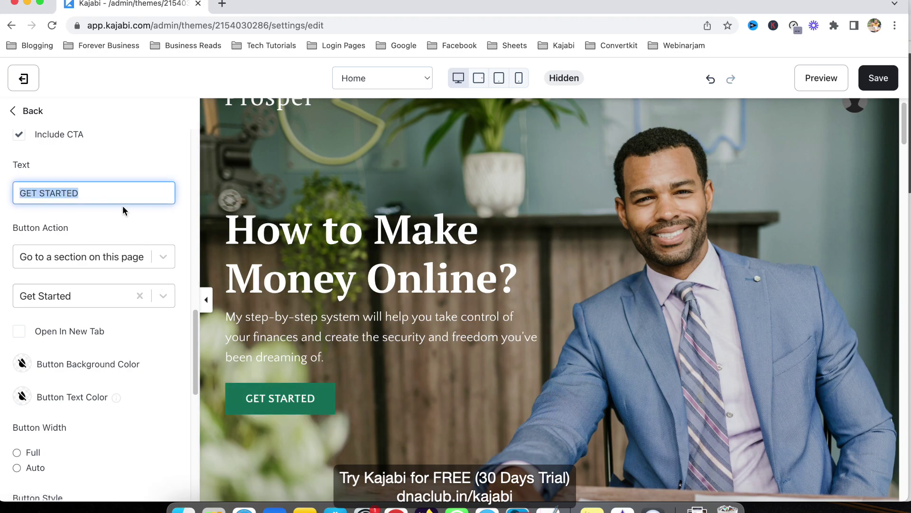
type("CLICK BUTTON")
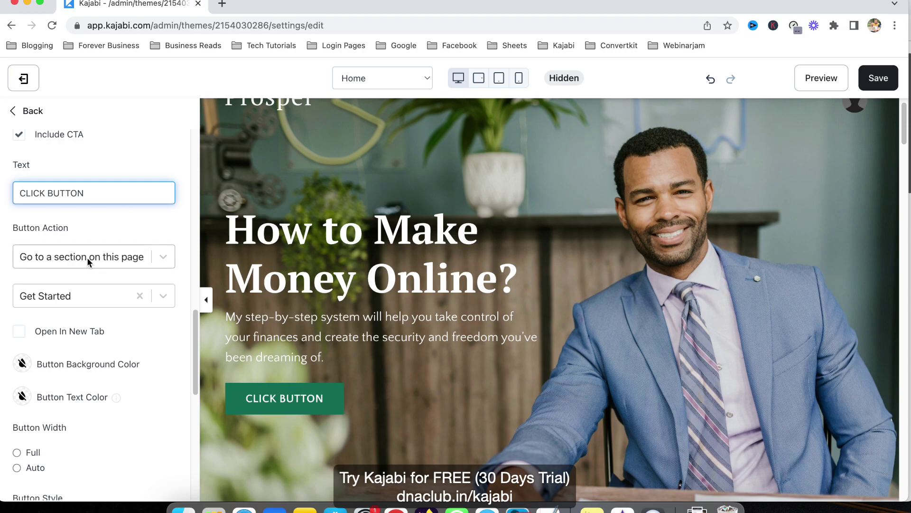
Confirm the button action still jumps to the Get Started section, leaving it unchanged.
left_click(87, 257)
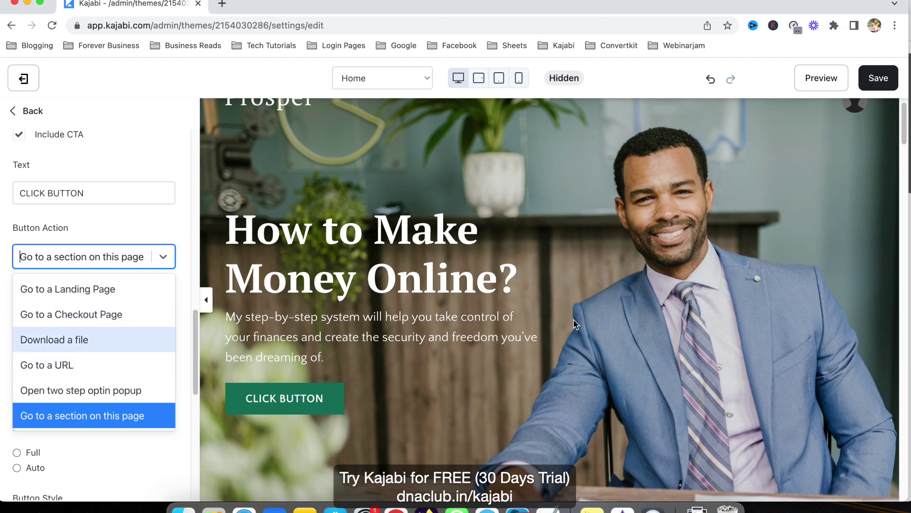
left_click(275, 306)
left_click(311, 392)
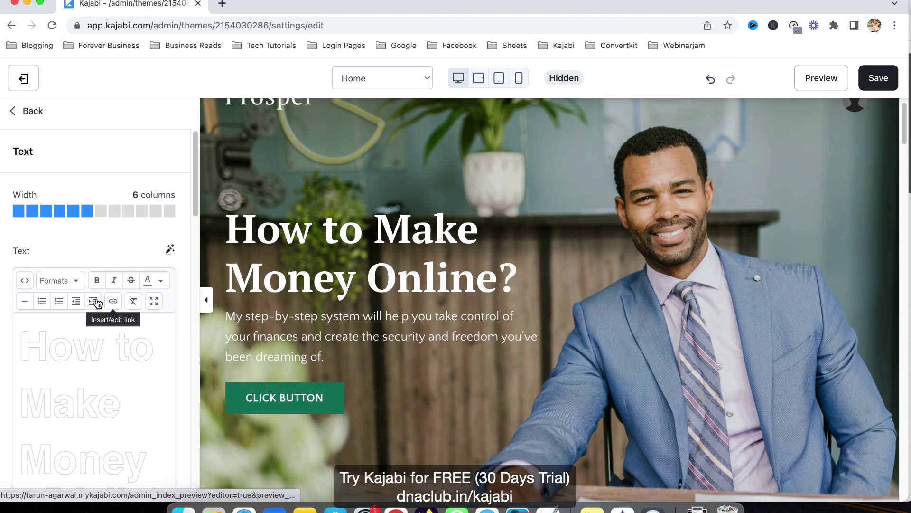
scroll(98, 301, "down", 10)
scroll(100, 302, "up", 7)
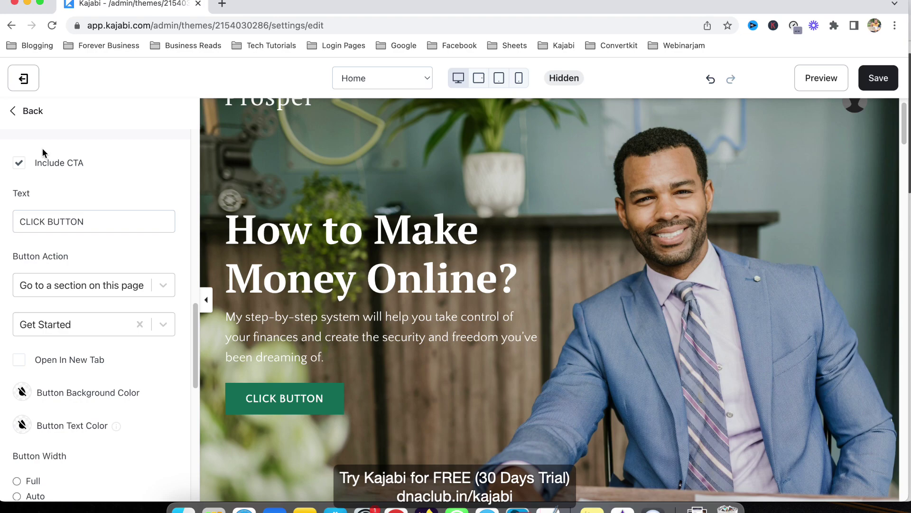
left_click(30, 112)
Go back to the Sections list and scroll the preview to 'Where Would You Like To Start?'.
left_click(30, 111)
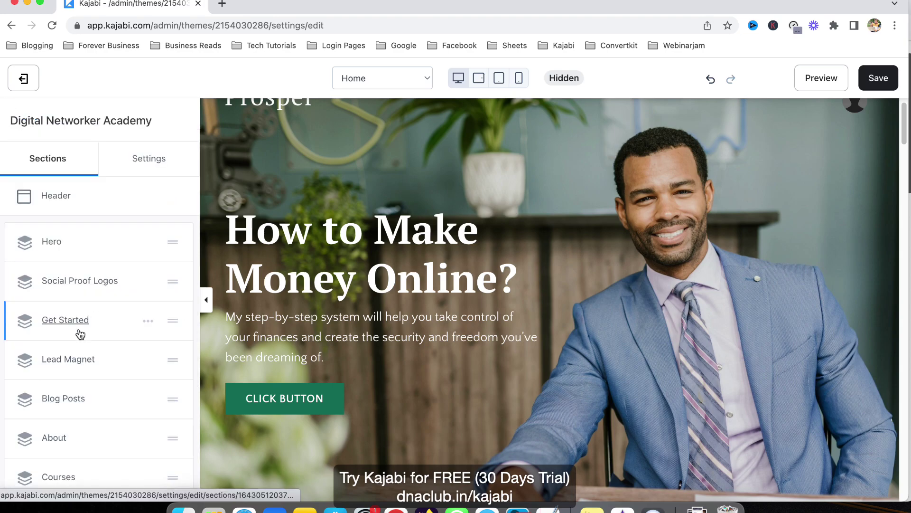
scroll(425, 352, "down", 10)
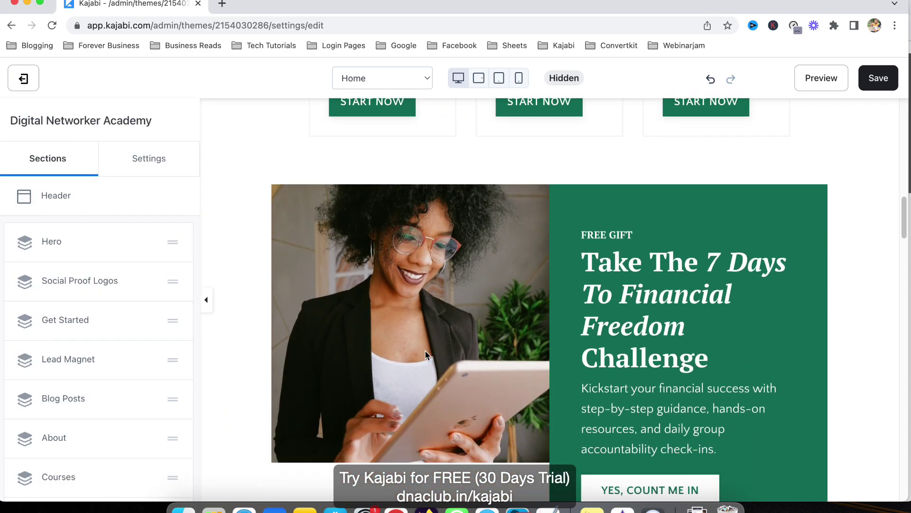
scroll(425, 355, "down", 3)
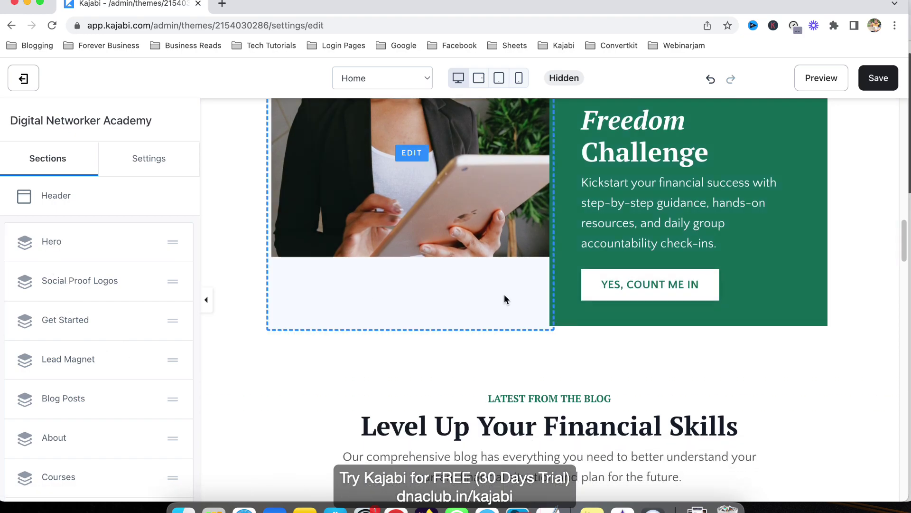
scroll(505, 298, "up", 10)
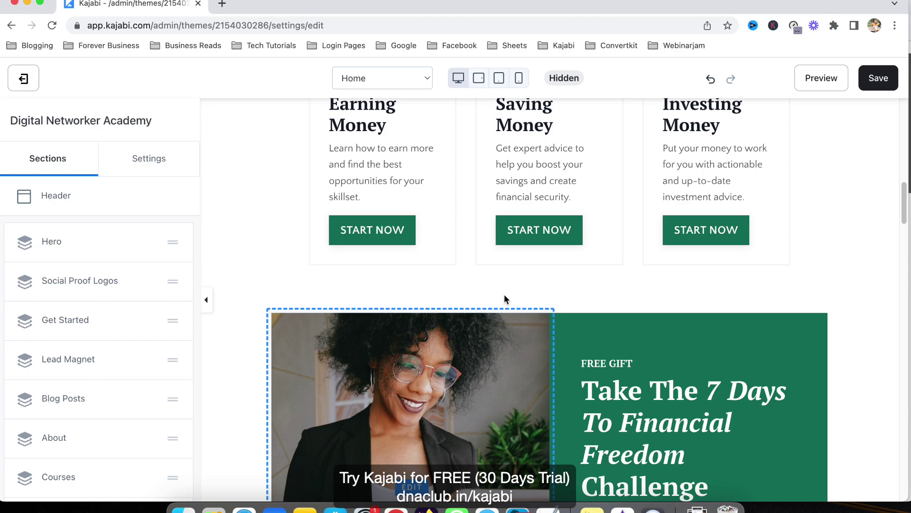
scroll(504, 298, "up", 15)
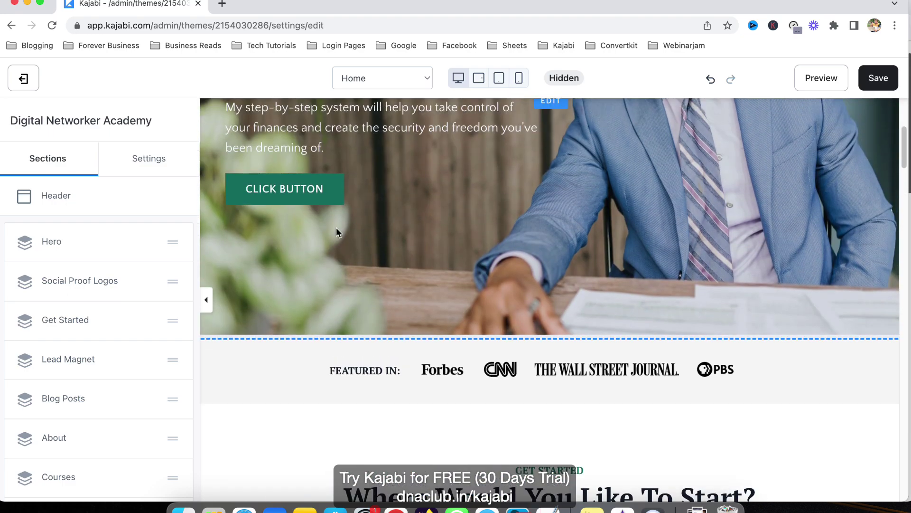
scroll(336, 232, "up", 4)
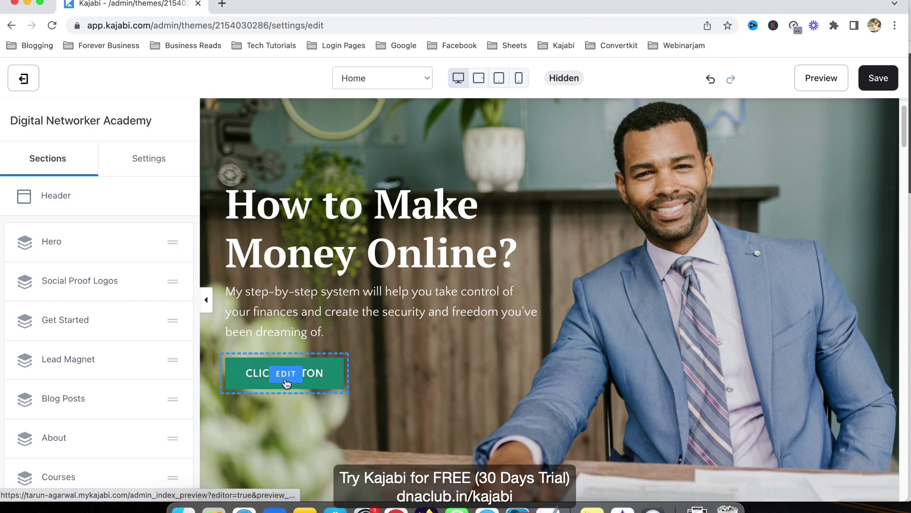
scroll(467, 370, "down", 3)
scroll(469, 371, "down", 10)
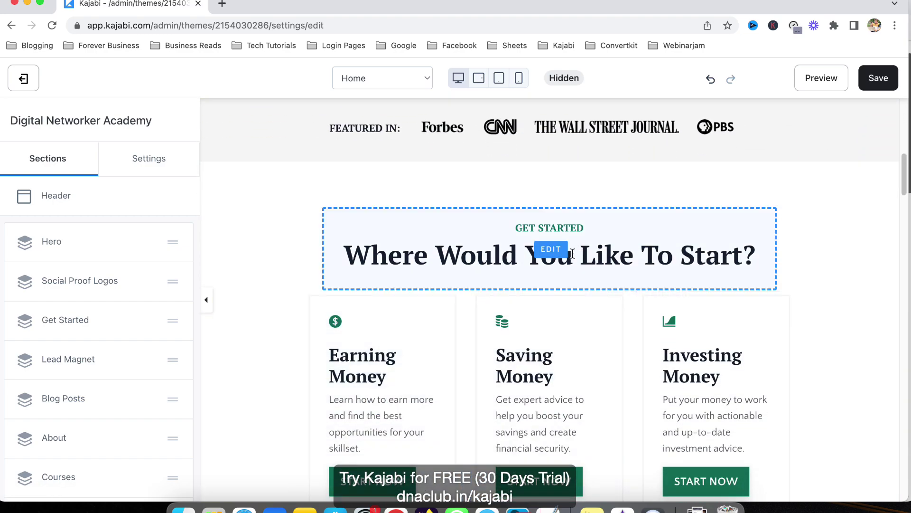
Open the Get Started heading, then the Earning, Investing and Saving Money card settings.
left_click(572, 254)
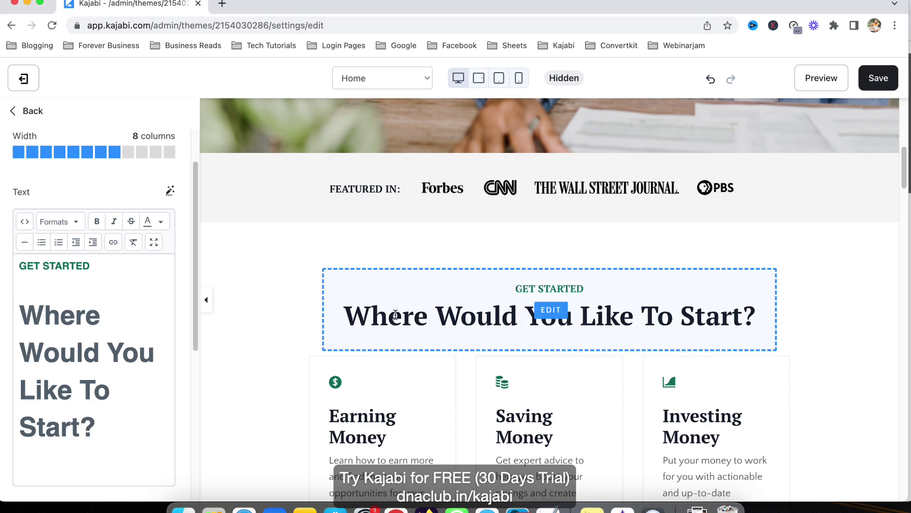
scroll(71, 287, "down", 2)
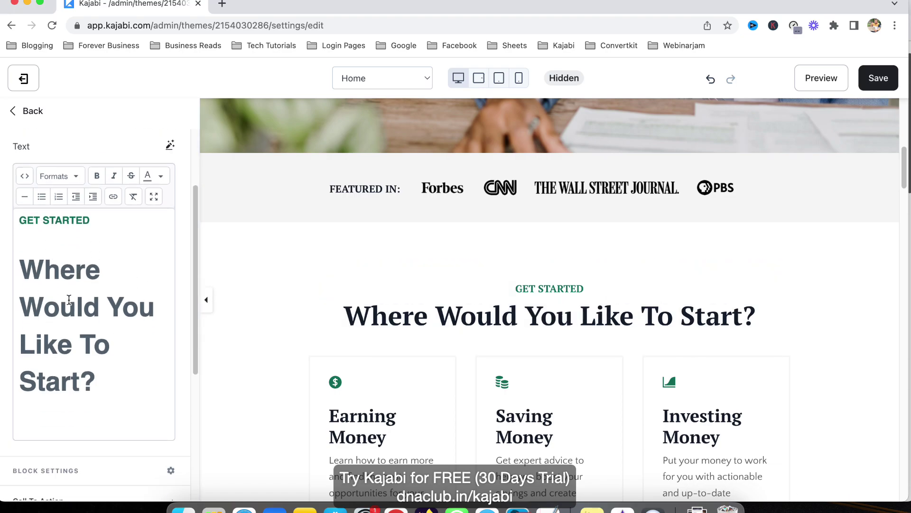
scroll(60, 298, "down", 1)
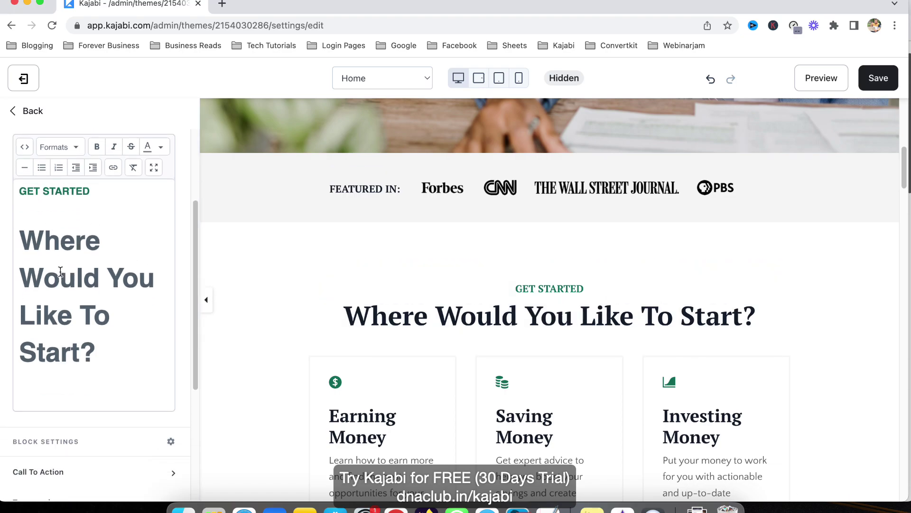
scroll(427, 356, "down", 3)
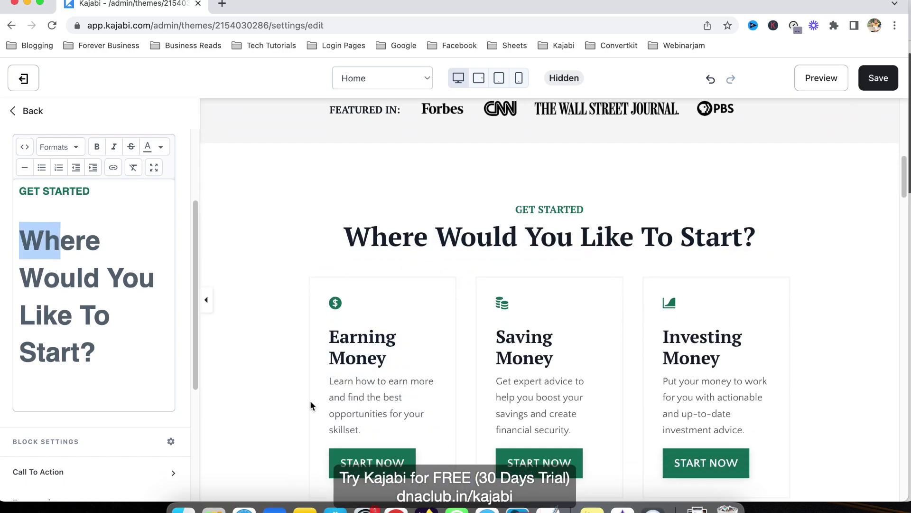
left_click(373, 350)
left_click(742, 341)
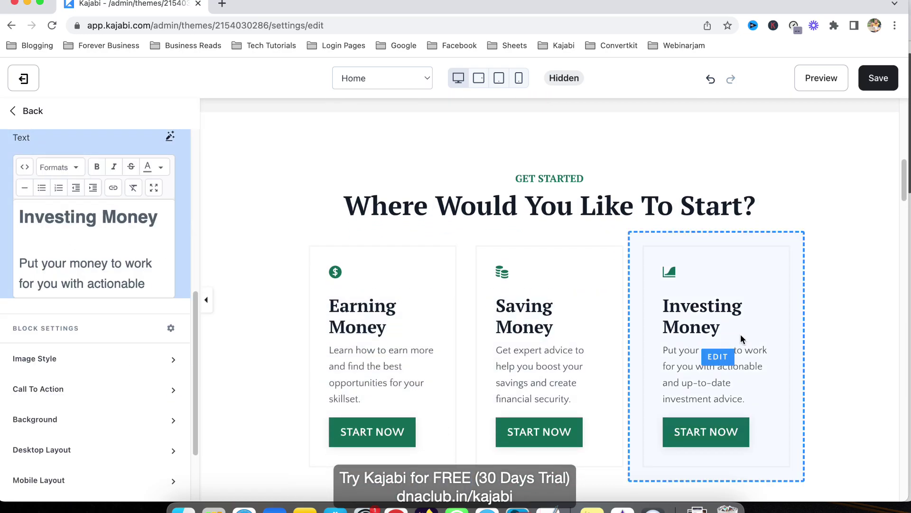
left_click(377, 350)
left_click(546, 349)
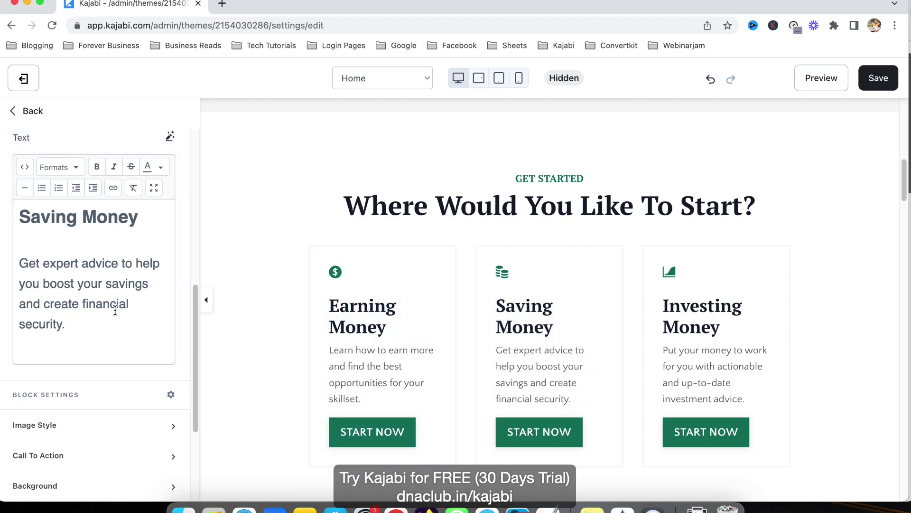
scroll(115, 308, "down", 1)
scroll(114, 309, "up", 10)
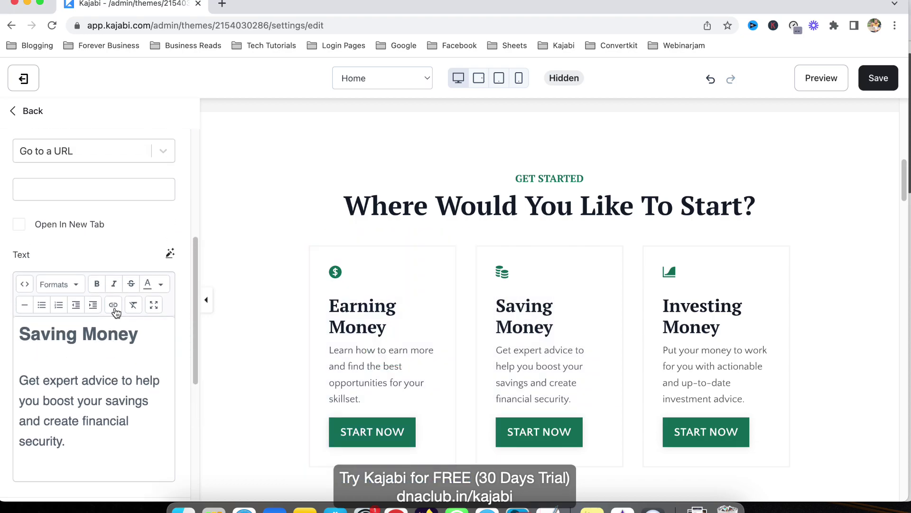
scroll(98, 251, "up", 1)
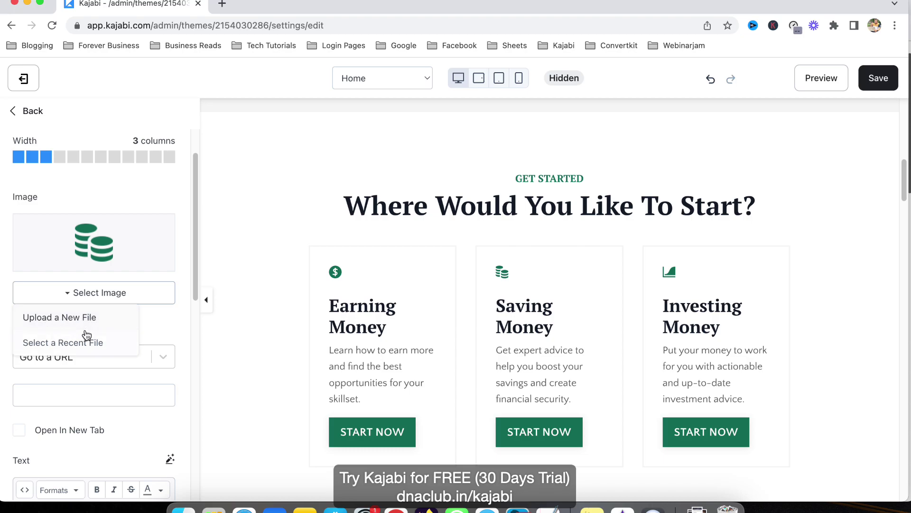
Toggle the first card's START NOW call-to-action off and back on, then go back to the blocks.
left_click(780, 388)
left_click(372, 432)
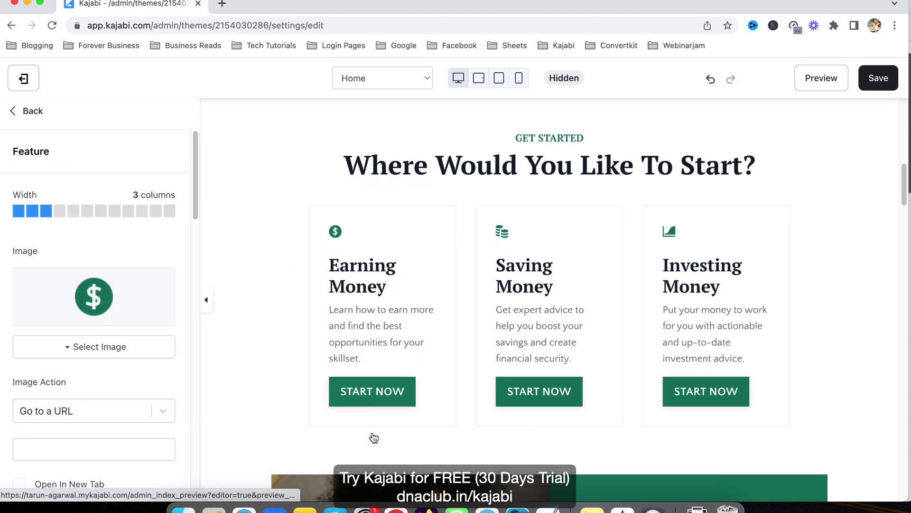
scroll(237, 323, "up", 2)
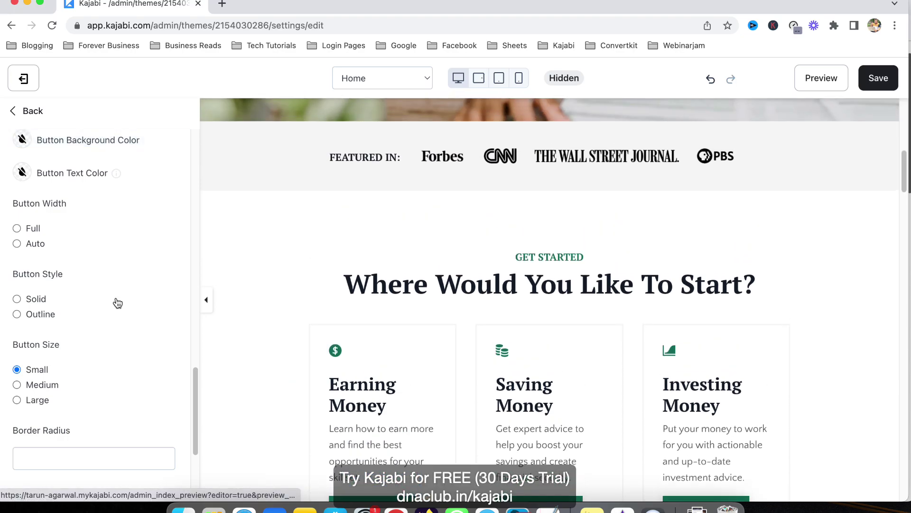
scroll(95, 285, "up", 3)
scroll(50, 275, "up", 3)
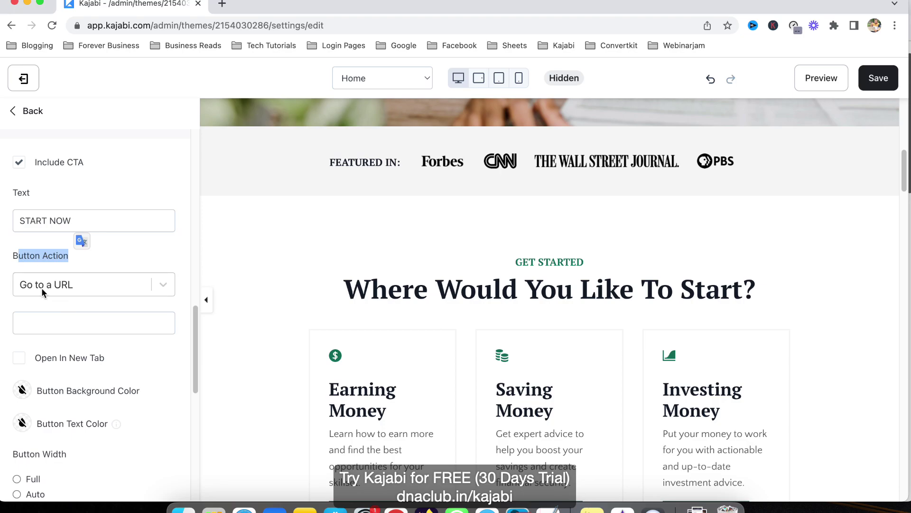
left_click(49, 330)
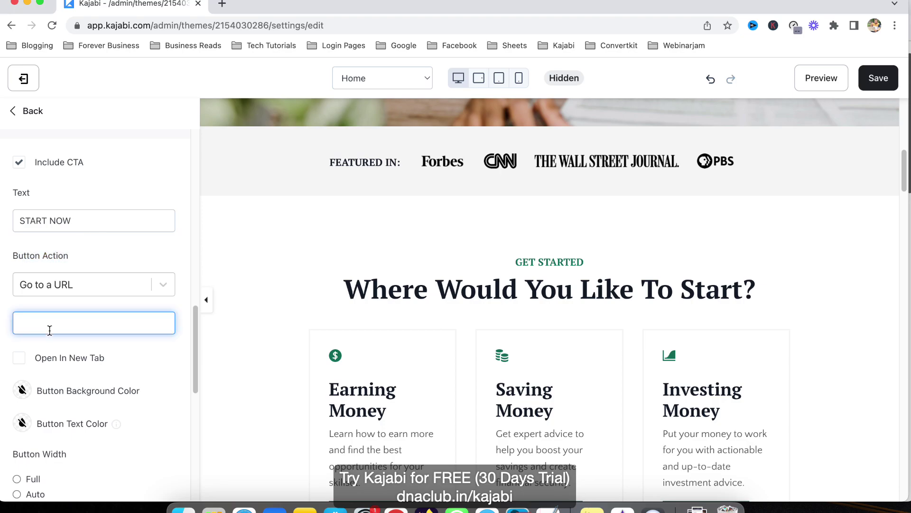
scroll(380, 356, "down", 3)
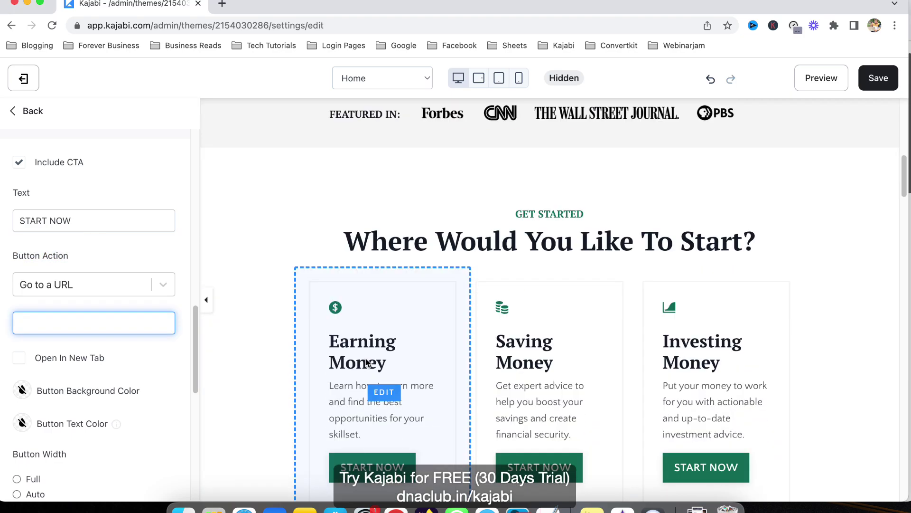
scroll(403, 418, "up", 2)
scroll(313, 352, "up", 2)
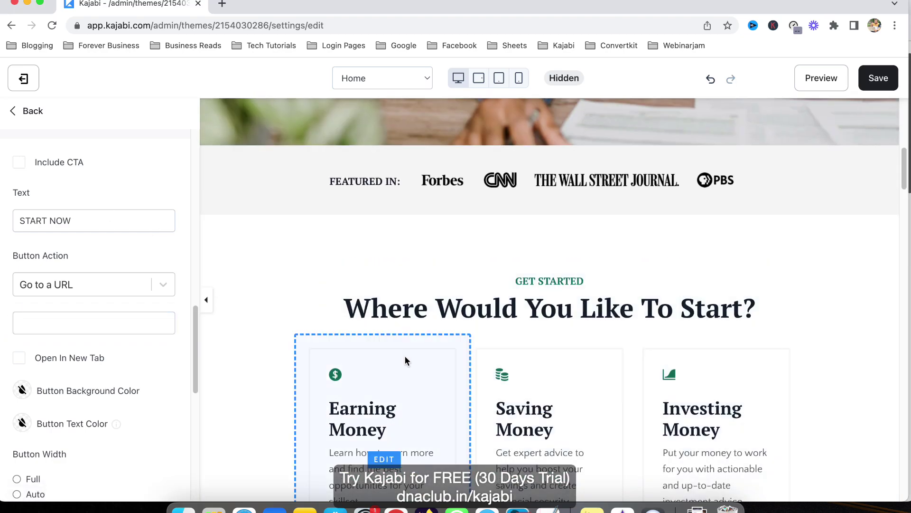
scroll(407, 375, "down", 6)
scroll(387, 294, "up", 2)
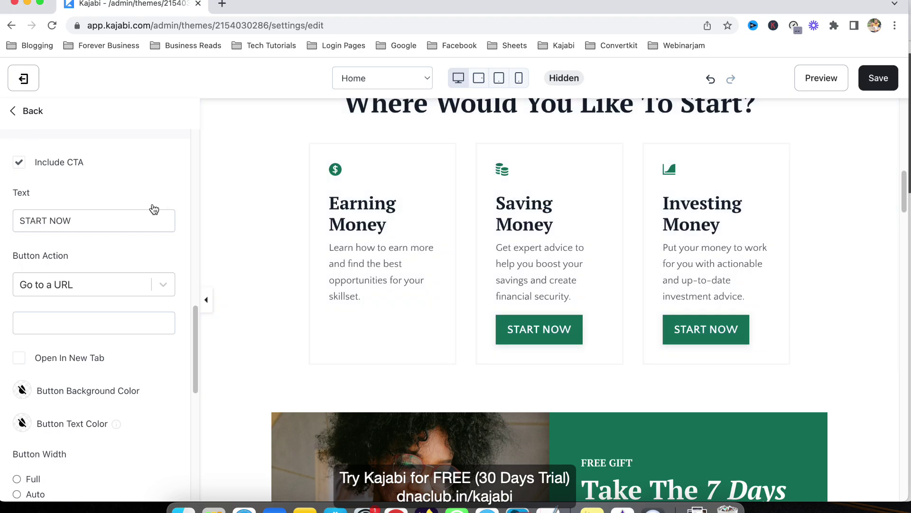
left_click(11, 116)
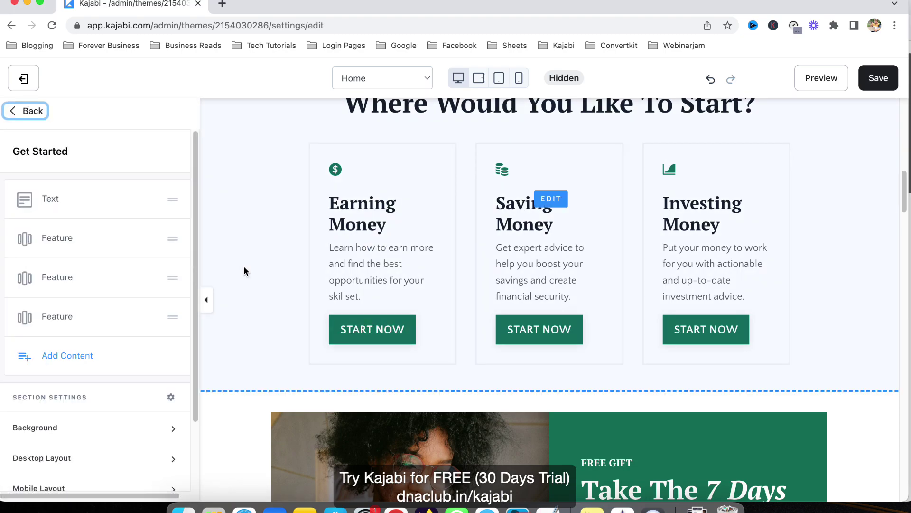
Open the Free Gift text block's settings and review its desktop layout options.
scroll(539, 327, "down", 6)
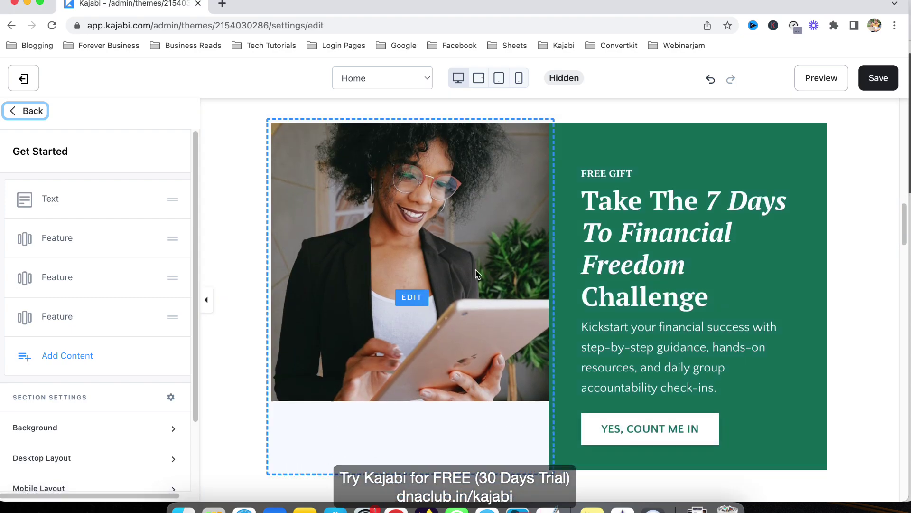
left_click(477, 274)
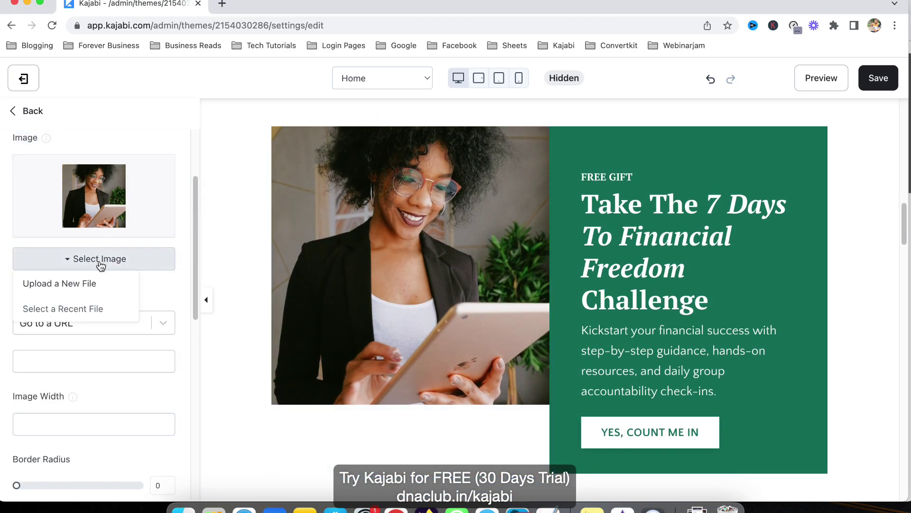
left_click(688, 280)
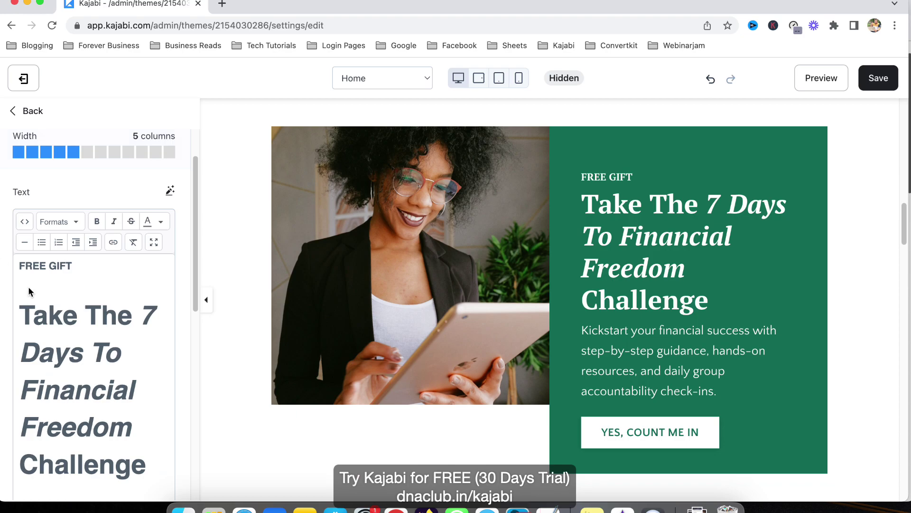
scroll(27, 286, "down", 2)
scroll(683, 275, "down", 1)
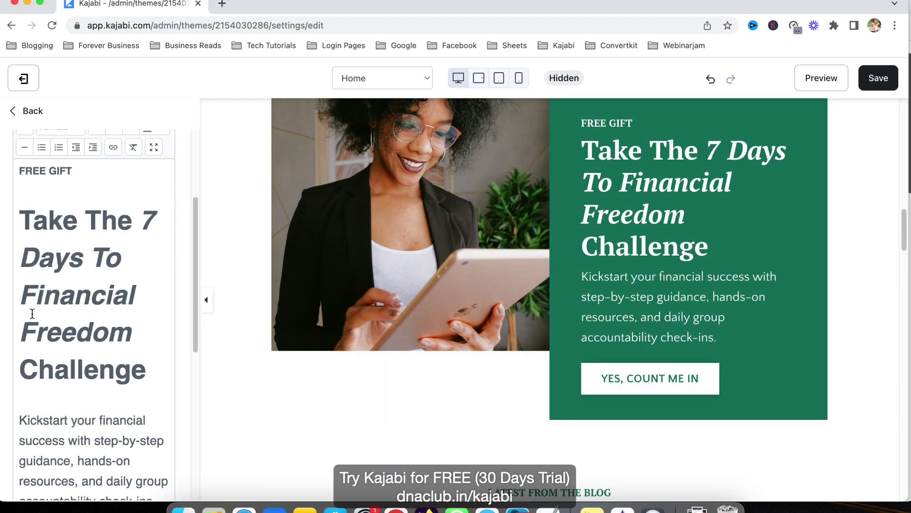
scroll(32, 314, "down", 7)
left_click(62, 355)
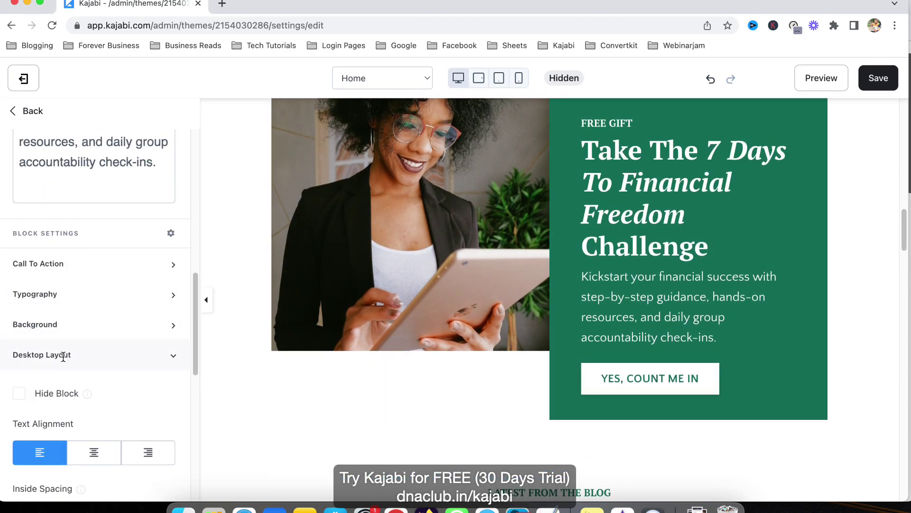
scroll(62, 360, "down", 3)
scroll(39, 290, "down", 3)
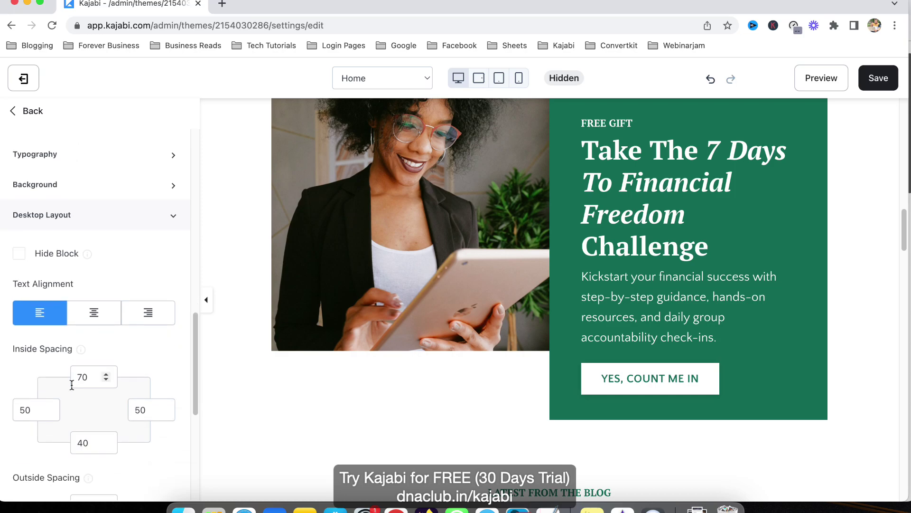
scroll(72, 385, "down", 3)
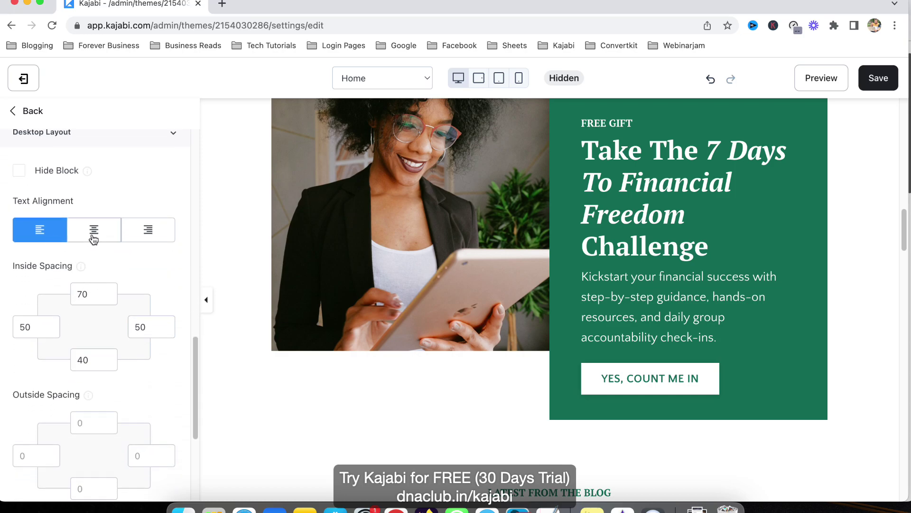
scroll(125, 233, "down", 2)
scroll(124, 231, "up", 3)
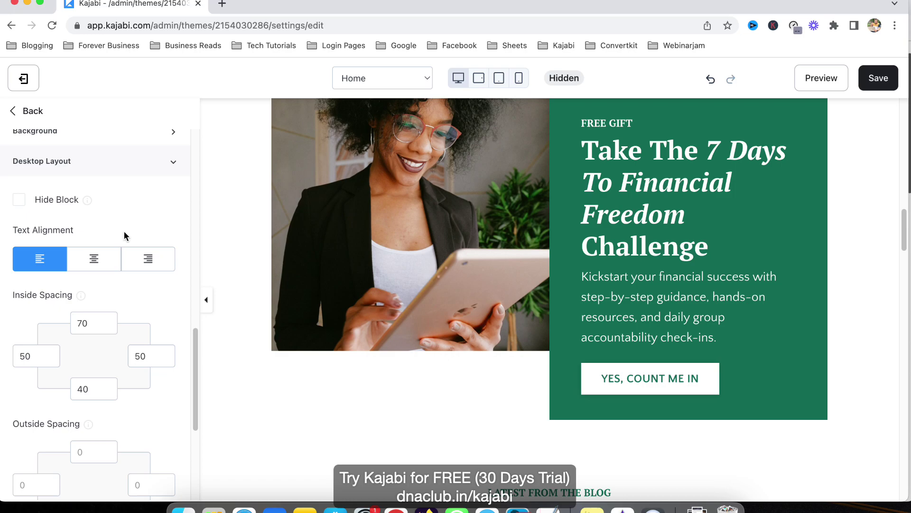
left_click(130, 189)
Set the Free Gift block background color to bright cyan #04FFC3.
left_click(42, 324)
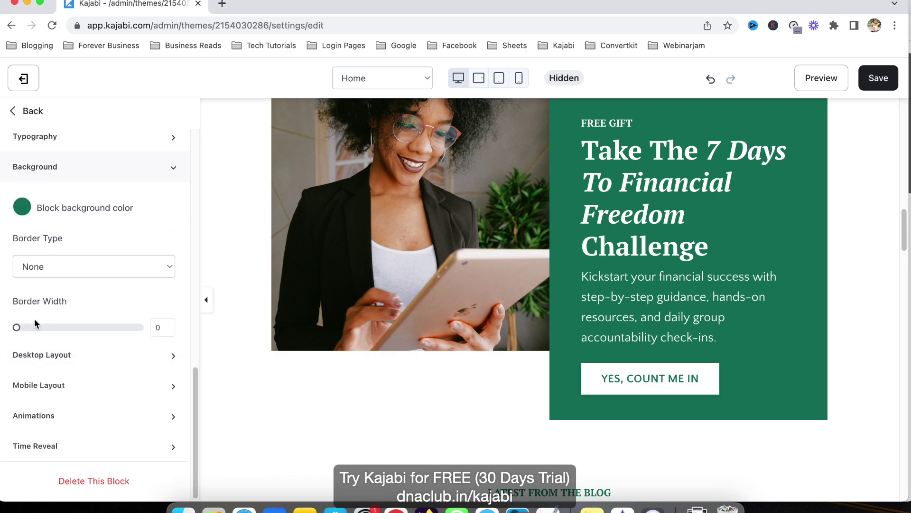
scroll(121, 328, "down", 2)
scroll(120, 329, "up", 3)
scroll(806, 183, "up", 2)
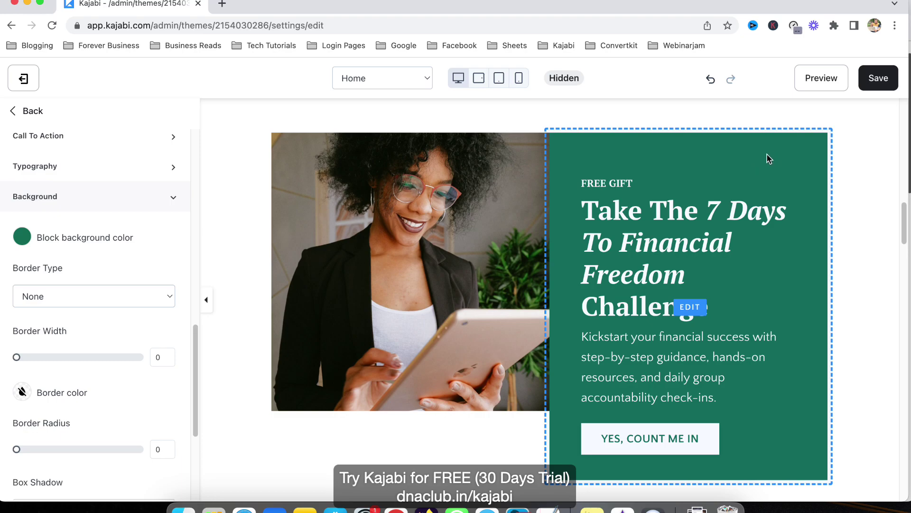
left_click(19, 238)
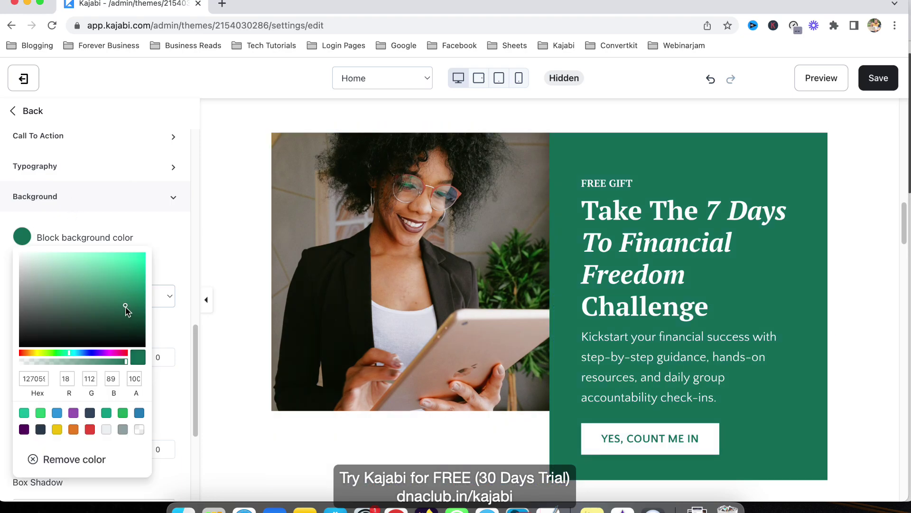
left_click(812, 291)
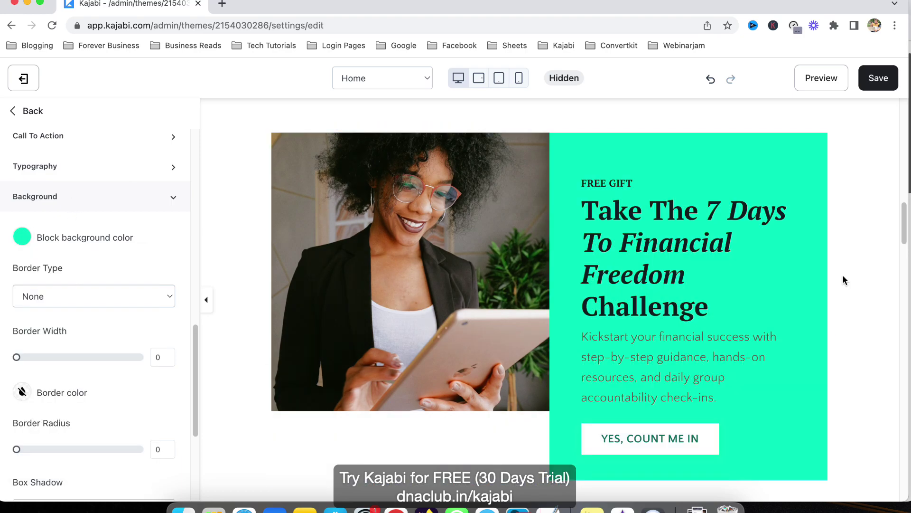
scroll(391, 302, "down", 10)
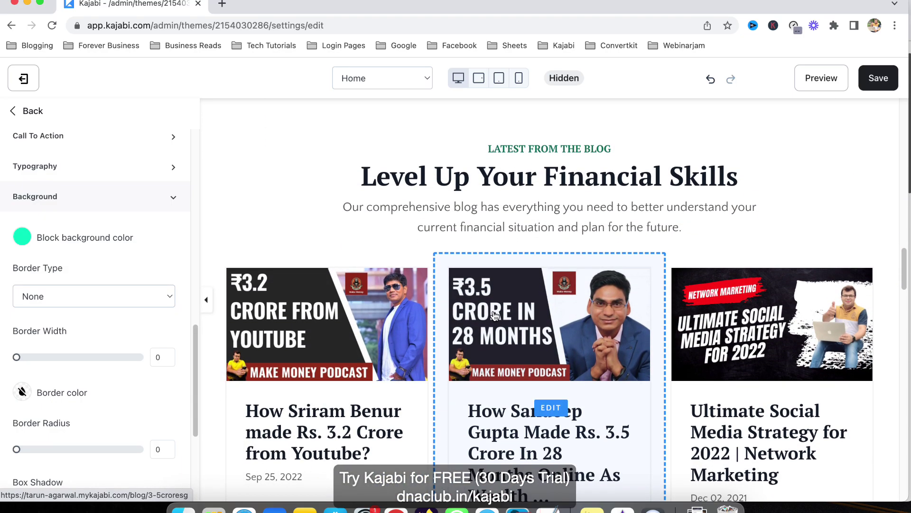
Leave the Lead Magnet text block settings and return to the full homepage sections list.
scroll(494, 314, "down", 10)
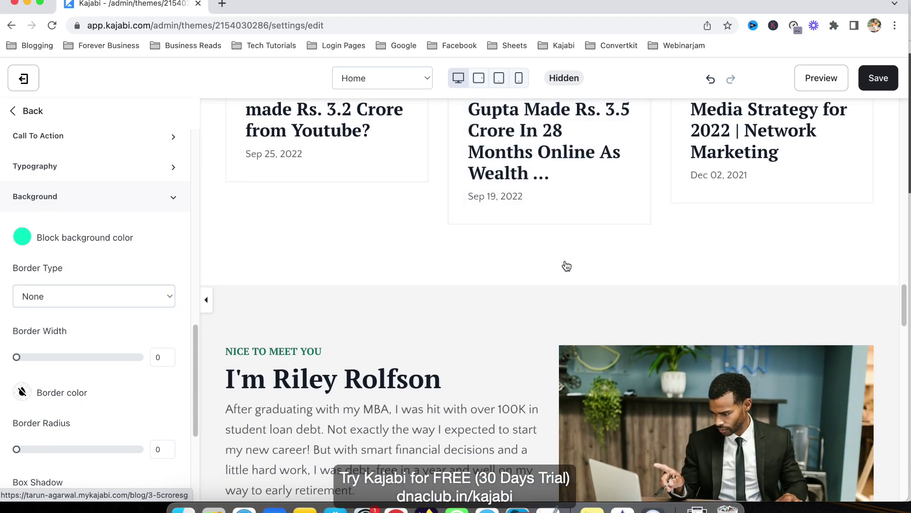
scroll(562, 277, "down", 10)
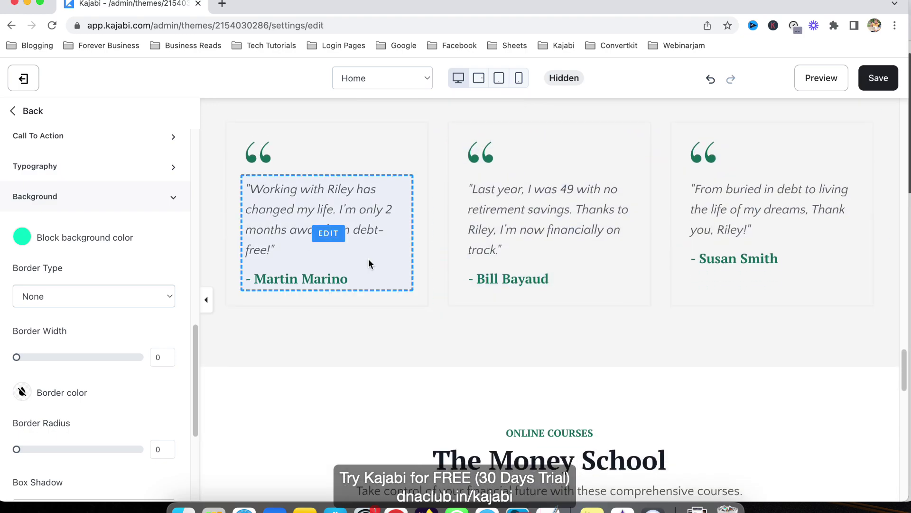
scroll(508, 236, "down", 7)
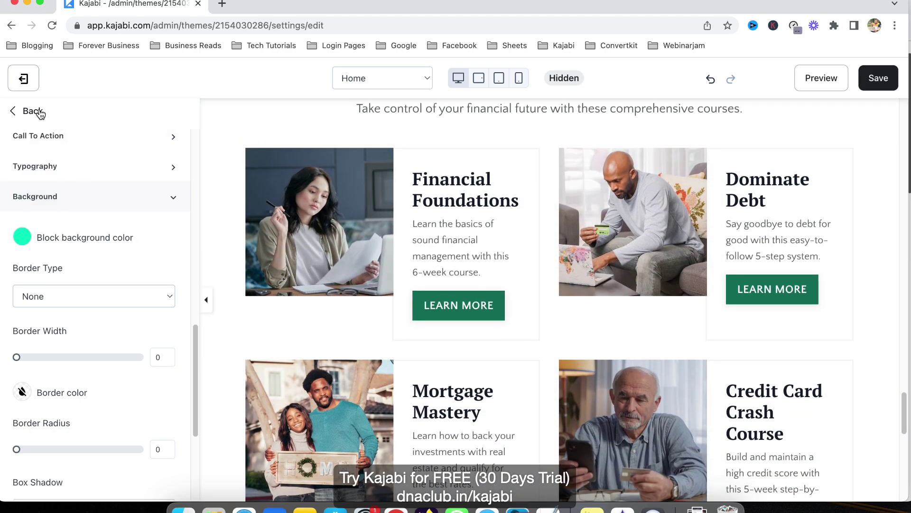
left_click(40, 113)
left_click(27, 113)
scroll(99, 329, "down", 7)
scroll(100, 329, "up", 5)
scroll(480, 286, "down", 1)
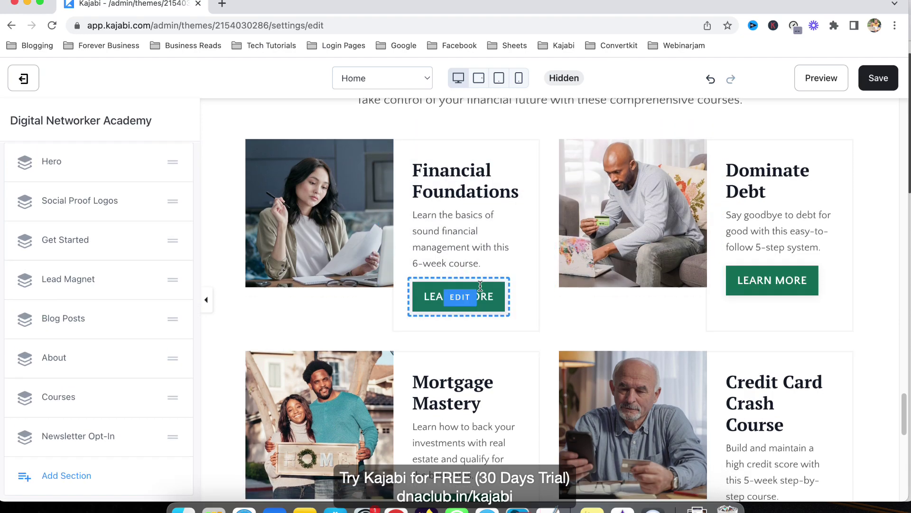
scroll(480, 285, "down", 10)
scroll(482, 351, "up", 9)
scroll(481, 351, "up", 10)
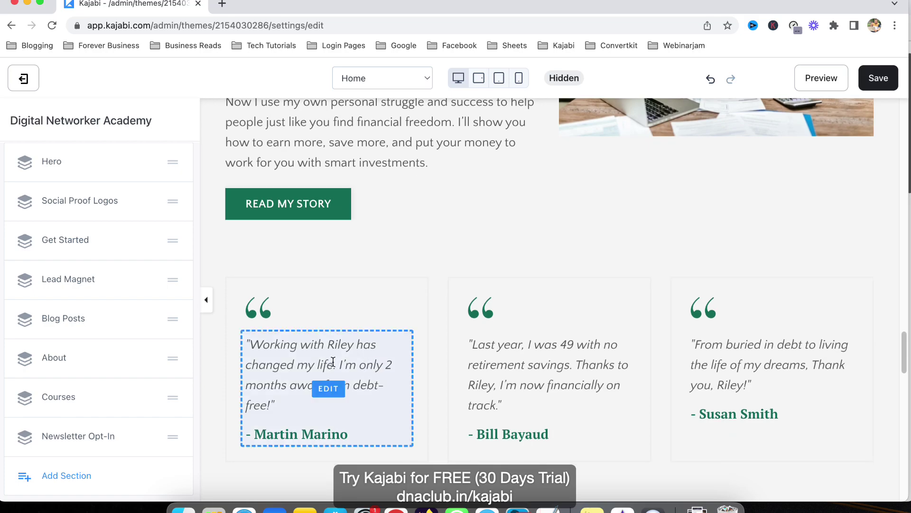
scroll(64, 380, "down", 2)
Check the About section's testimonial block, then hide the About section and verify the preview.
left_click(369, 333)
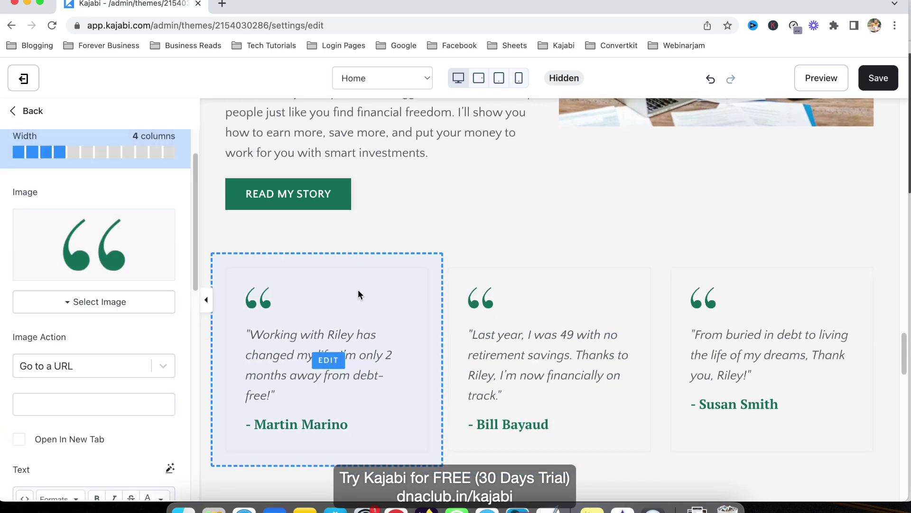
left_click(38, 113)
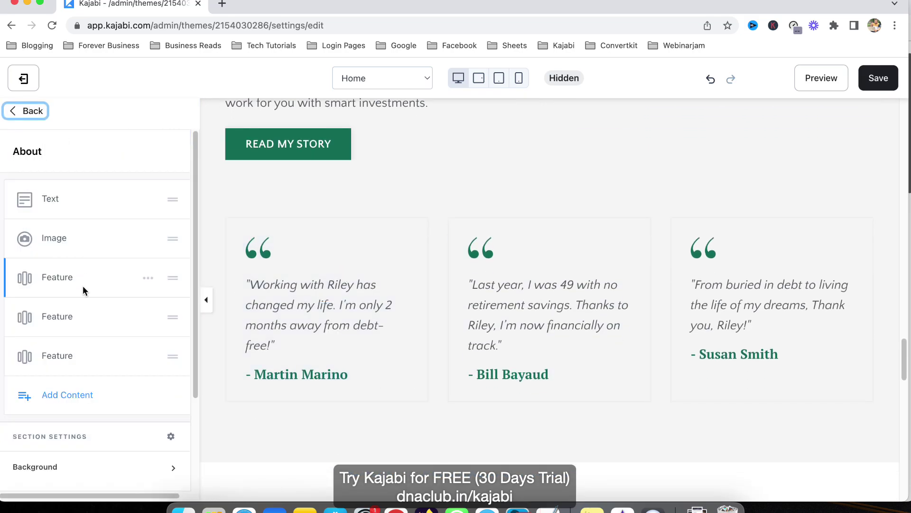
left_click(27, 112)
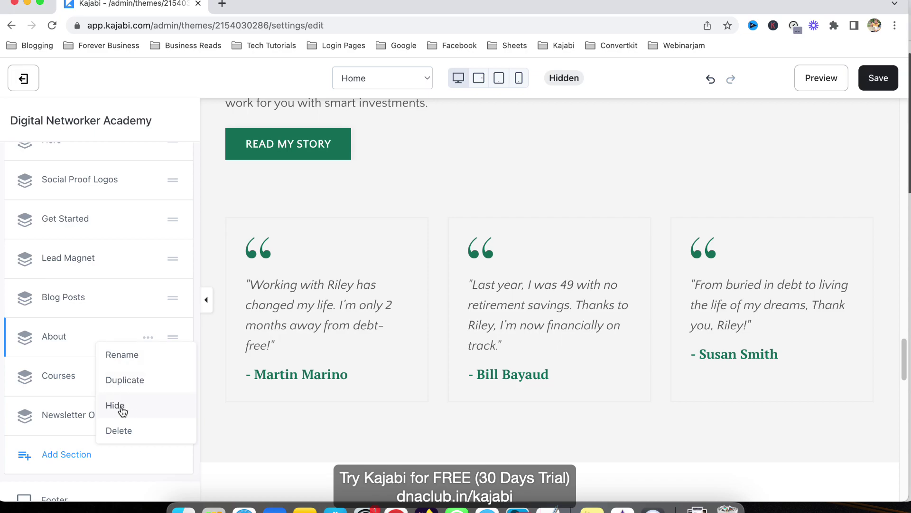
left_click(122, 410)
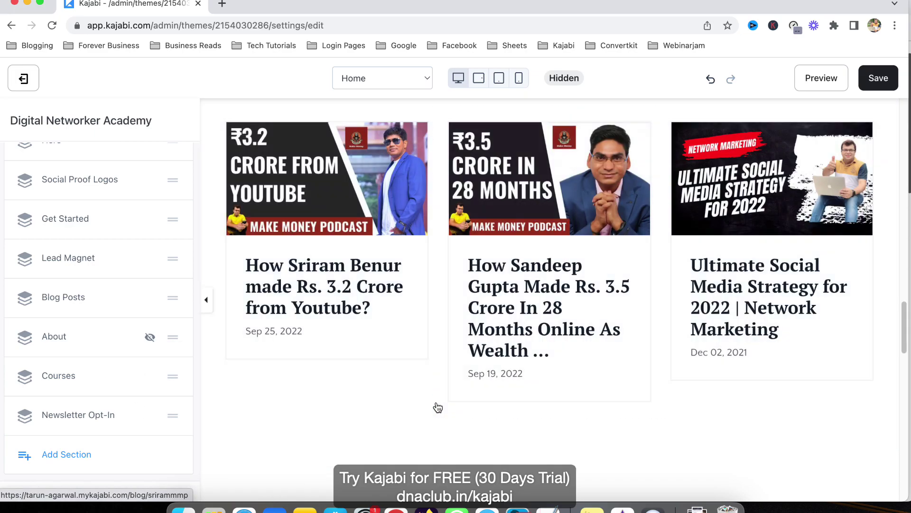
scroll(437, 408, "down", 5)
scroll(549, 407, "up", 10)
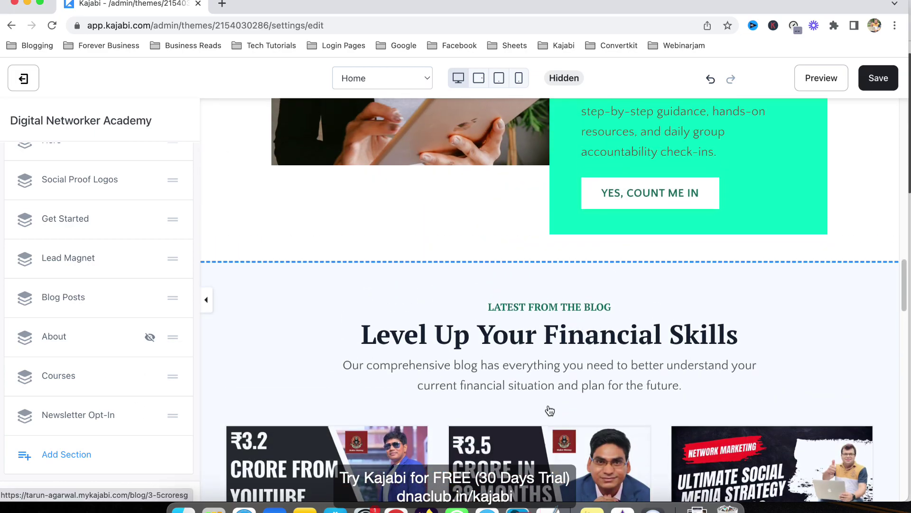
scroll(549, 410, "up", 15)
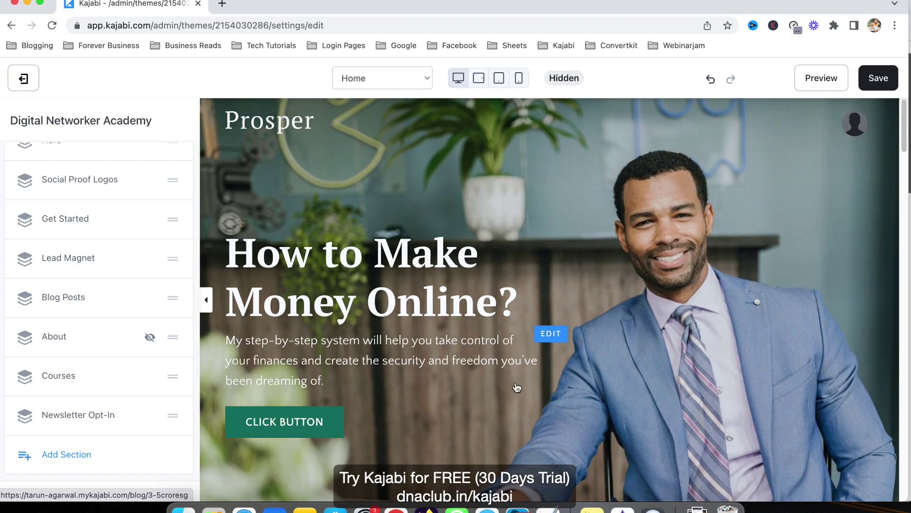
scroll(517, 387, "down", 5)
scroll(86, 406, "down", 4)
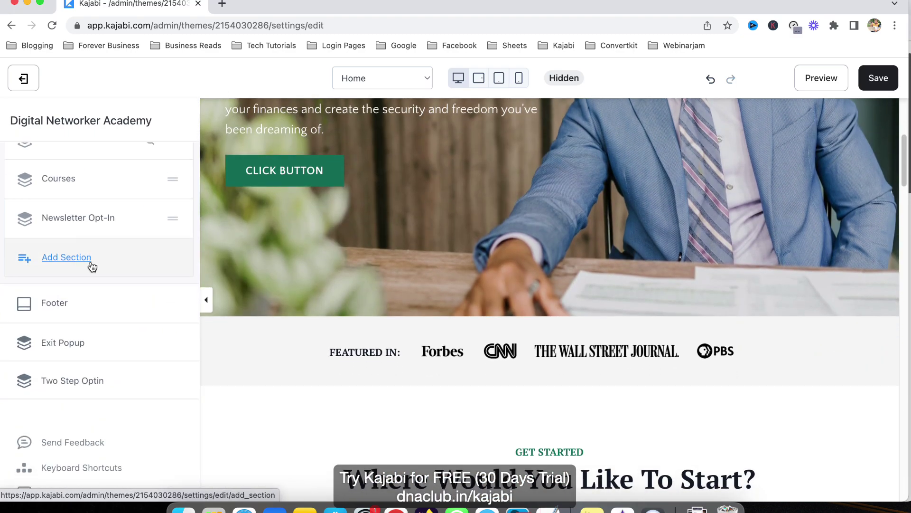
left_click(91, 263)
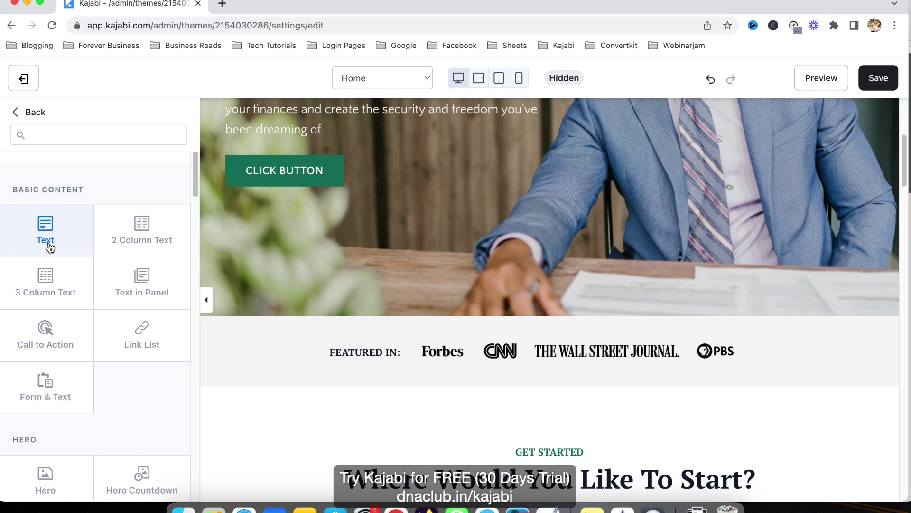
scroll(153, 291, "down", 4)
scroll(129, 302, "down", 3)
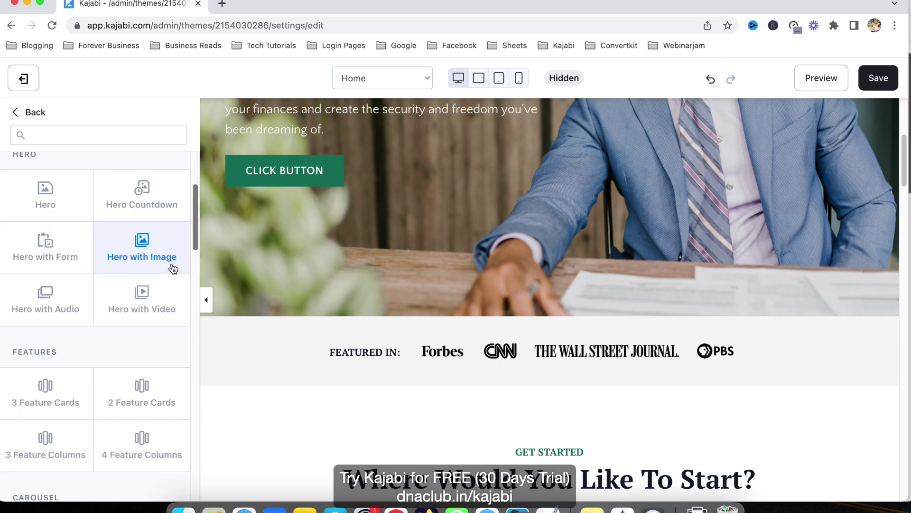
scroll(170, 264, "down", 1)
scroll(146, 289, "down", 2)
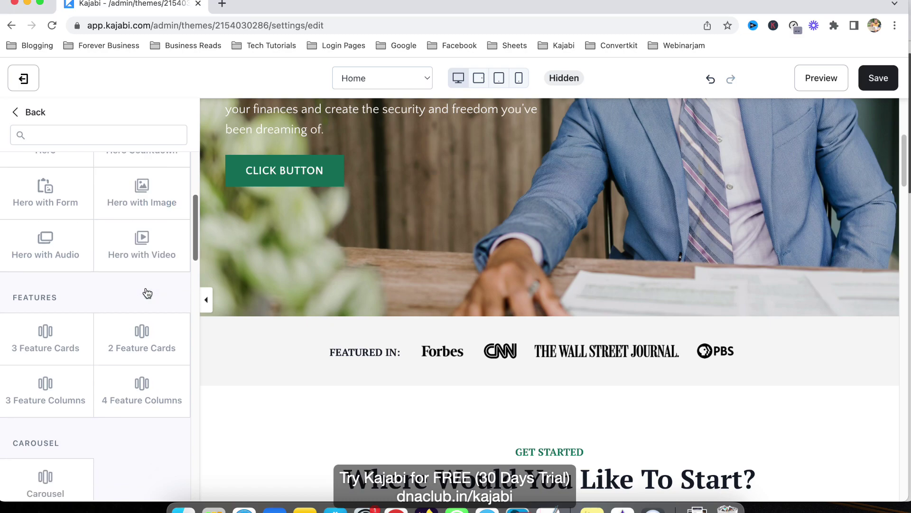
scroll(146, 260, "up", 2)
mouse_move(151, 285)
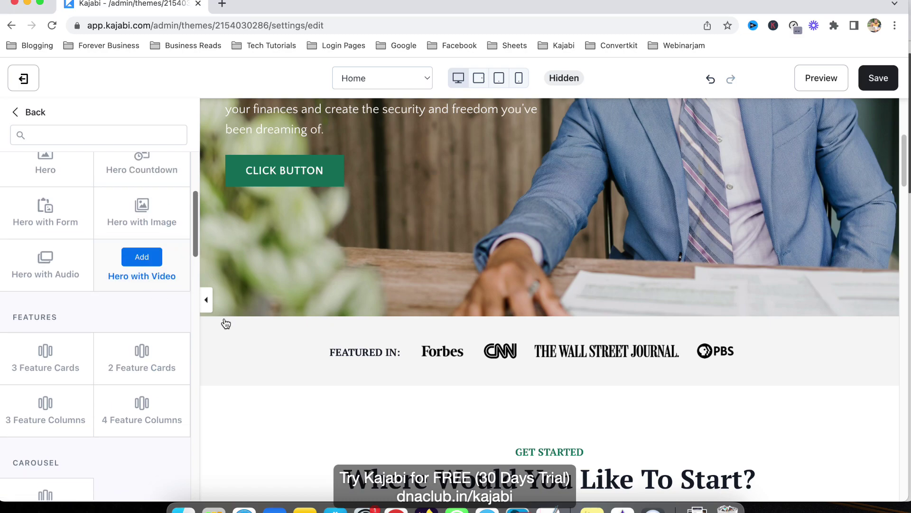
left_click(147, 259)
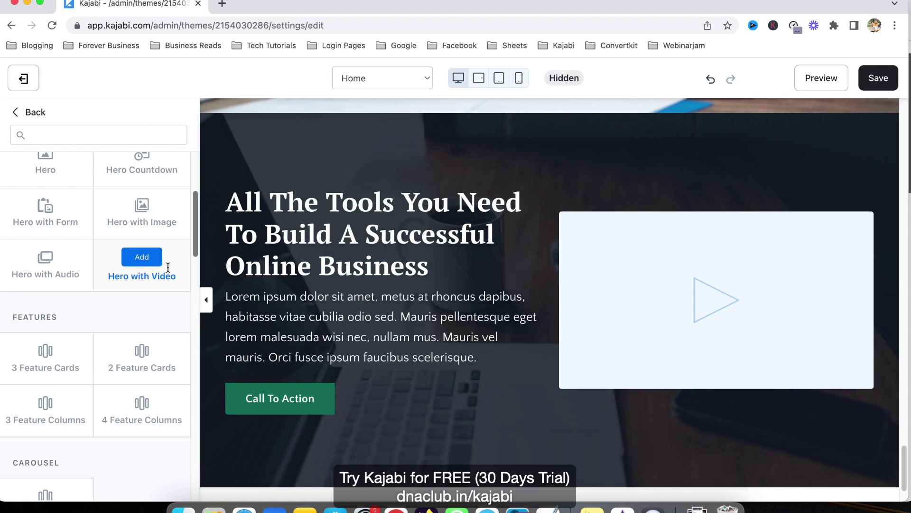
scroll(142, 368, "down", 2)
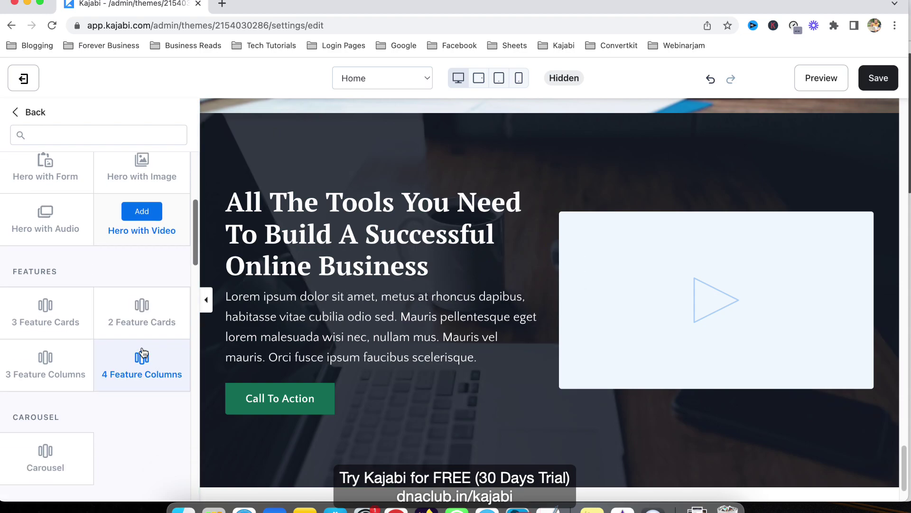
left_click(141, 304)
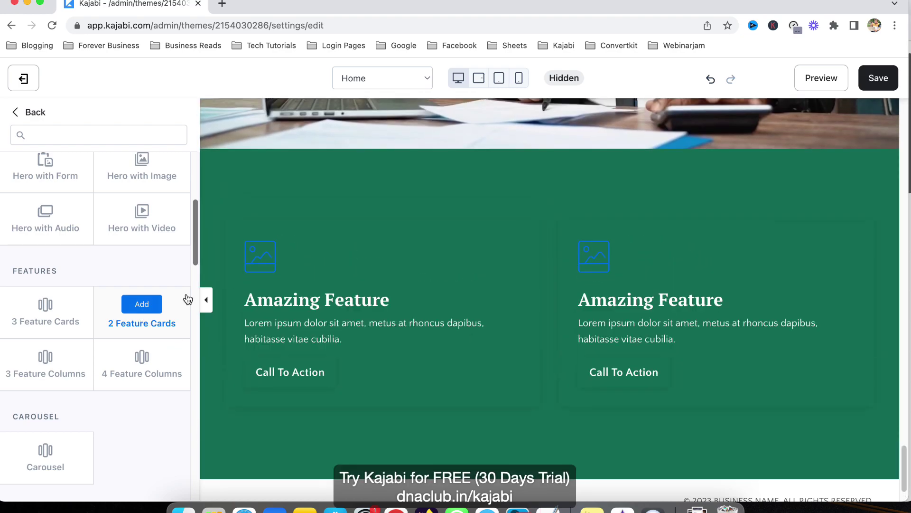
left_click(143, 363)
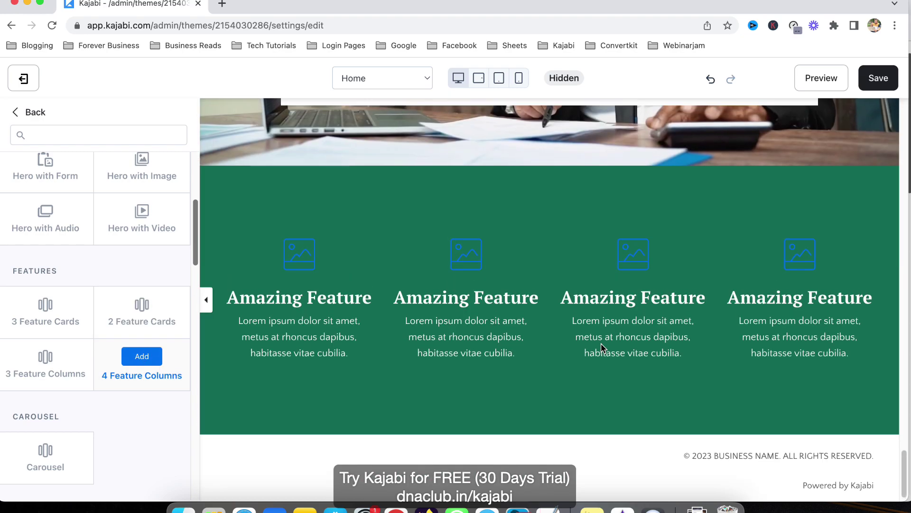
scroll(95, 360, "down", 4)
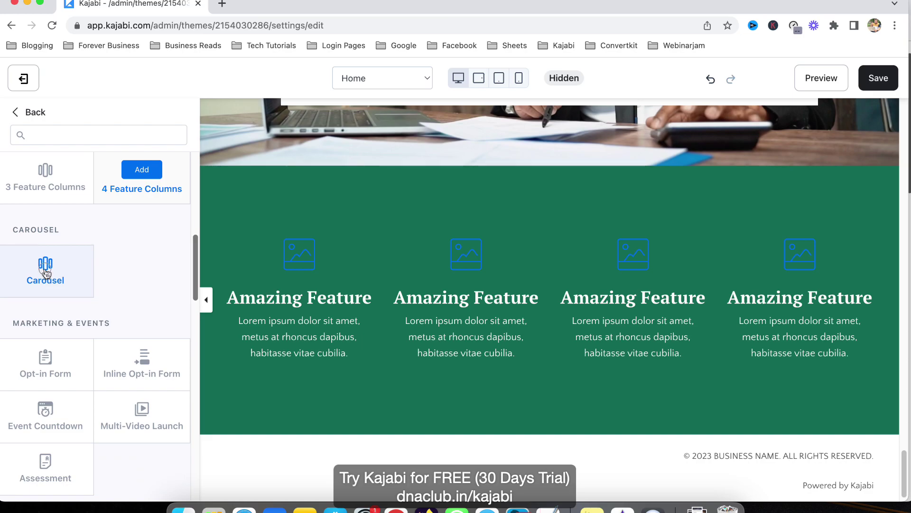
left_click(45, 263)
scroll(110, 332, "down", 5)
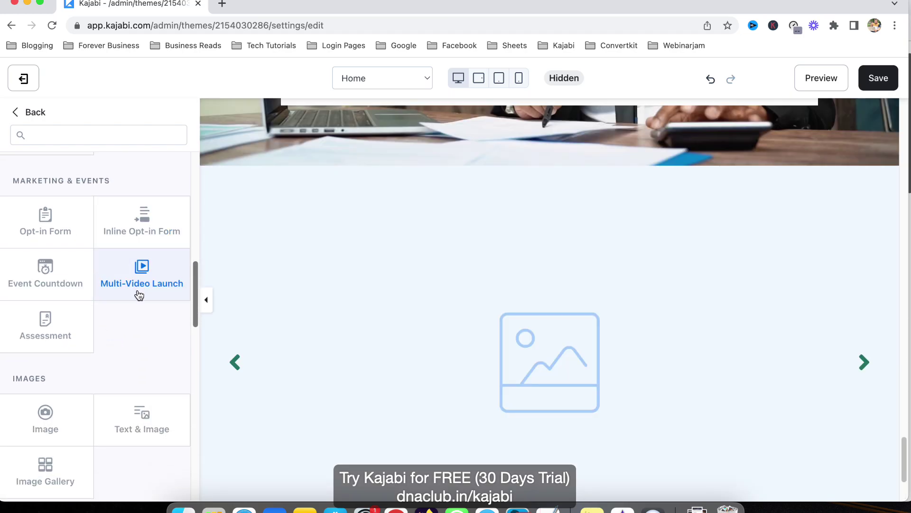
left_click(47, 283)
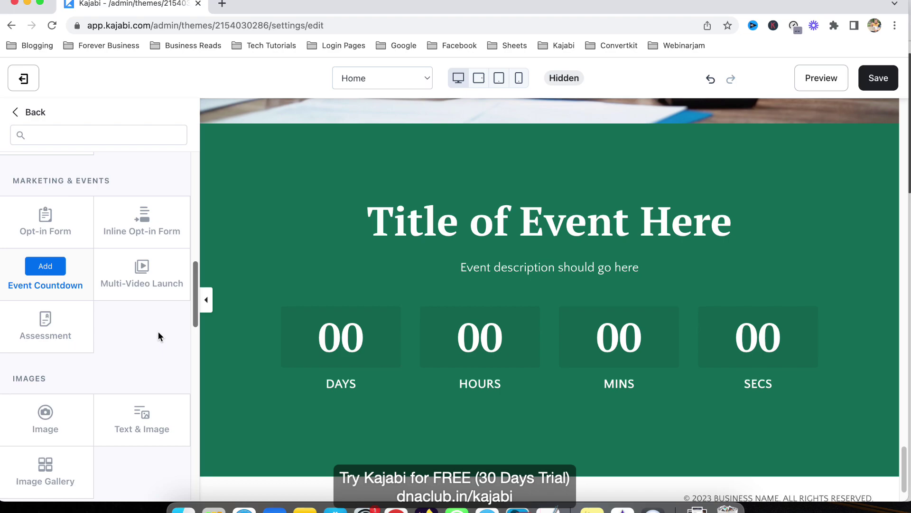
scroll(158, 332, "down", 12)
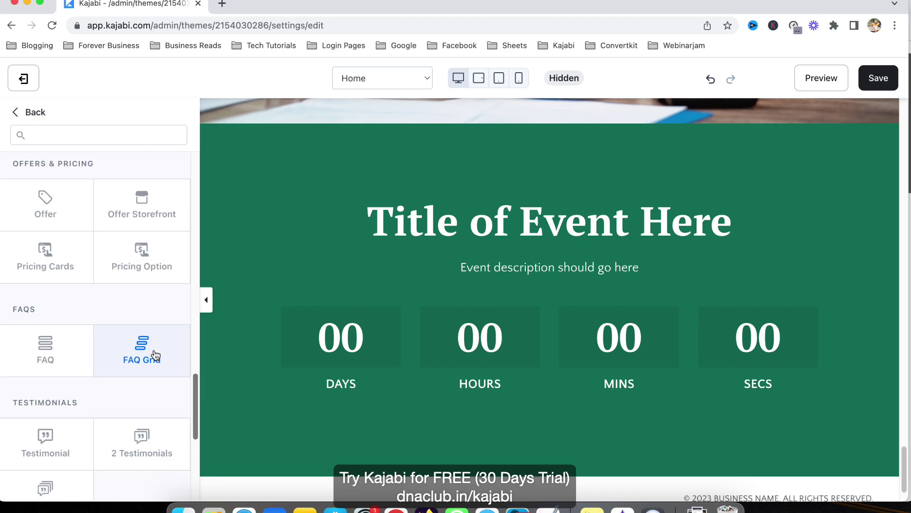
scroll(154, 354, "down", 6)
scroll(155, 353, "up", 6)
scroll(155, 351, "up", 3)
left_click(150, 338)
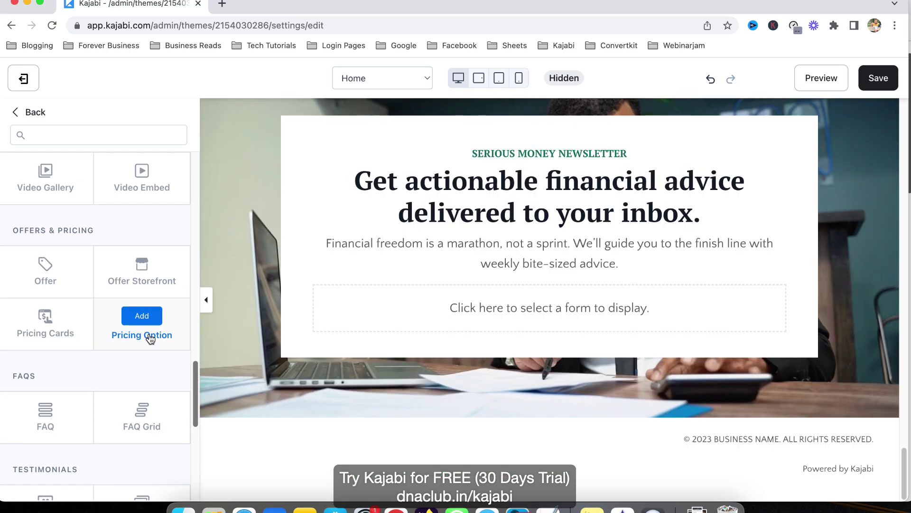
mouse_move(79, 335)
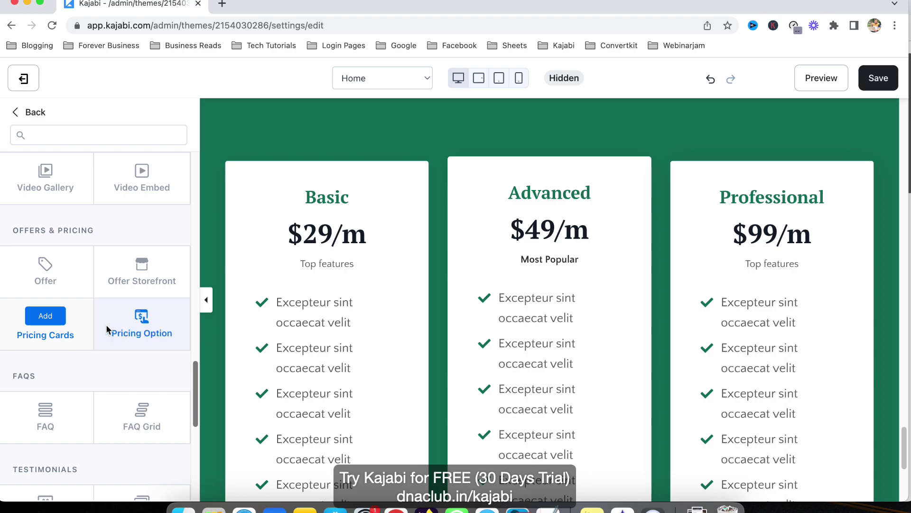
scroll(41, 229, "up", 5)
left_click(30, 114)
scroll(96, 335, "down", 5)
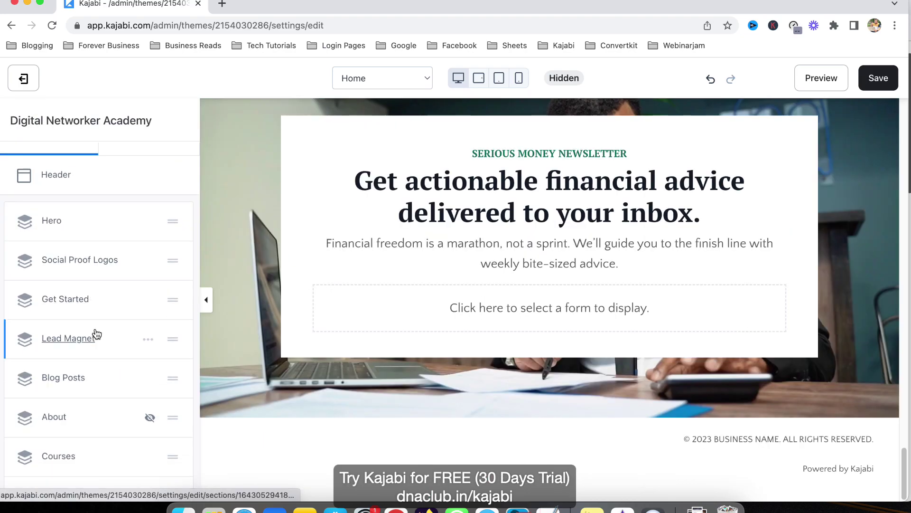
Review the customized Prosper homepage preview, then exit the editor to the website Design page.
scroll(89, 425, "up", 3)
scroll(482, 313, "up", 20)
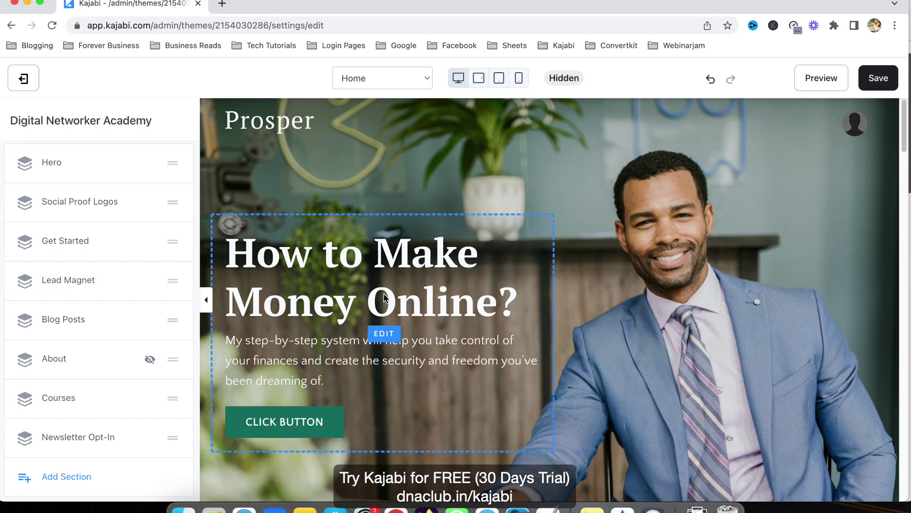
scroll(385, 297, "down", 15)
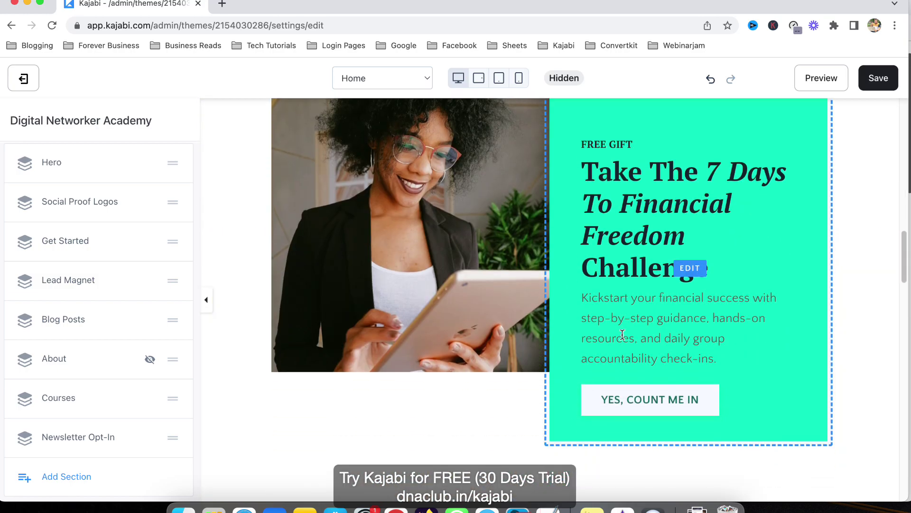
scroll(621, 332, "up", 15)
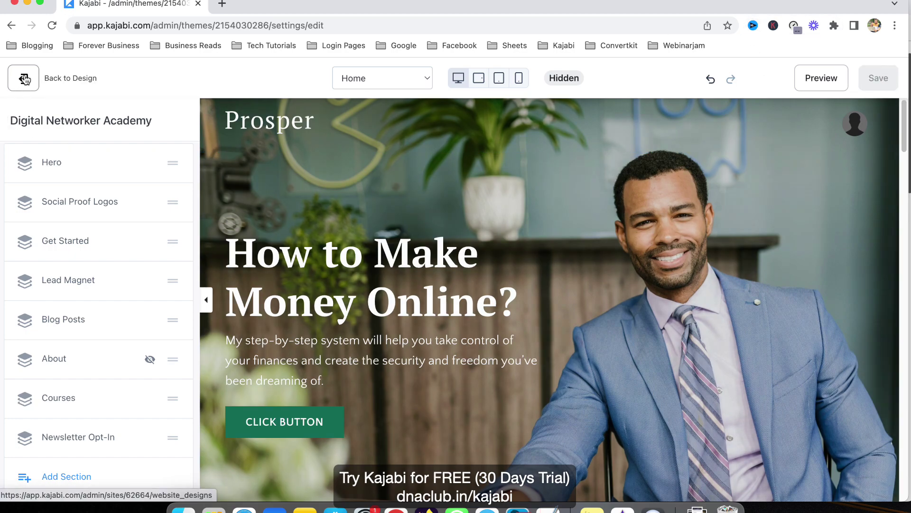
left_click(25, 79)
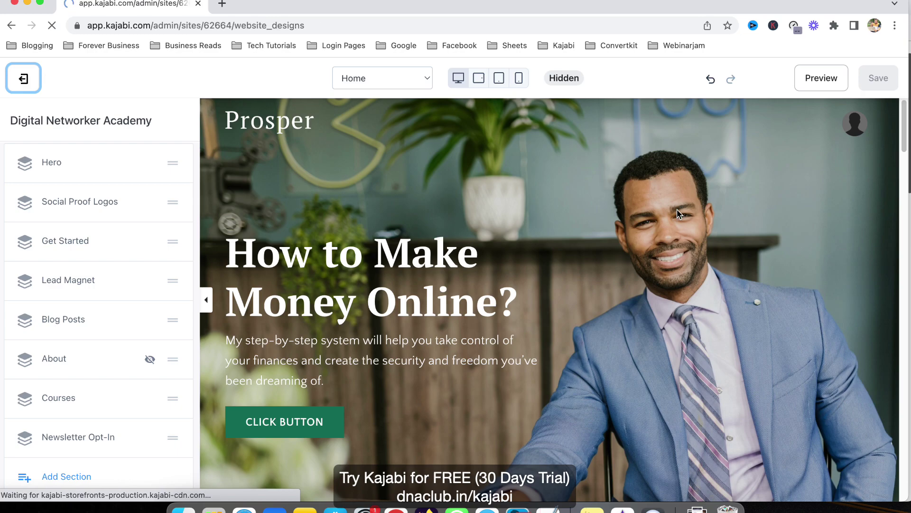
scroll(366, 306, "down", 10)
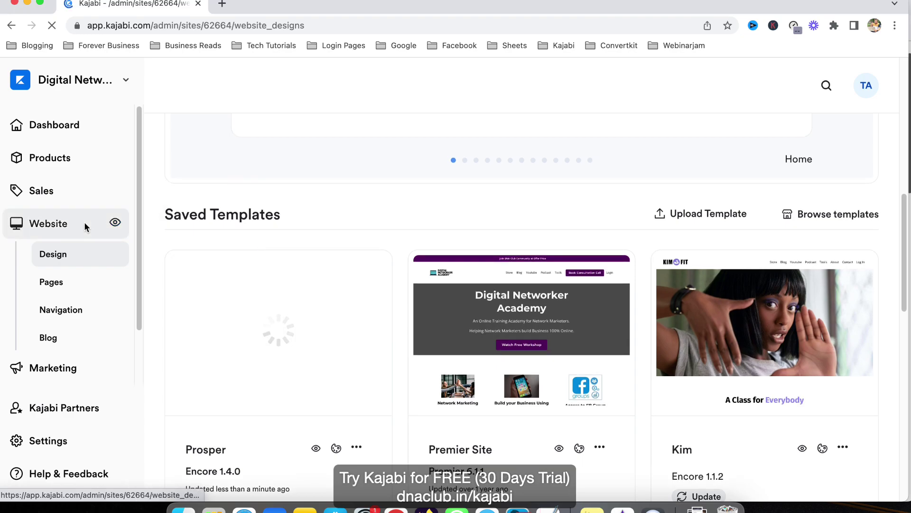
scroll(346, 328, "down", 3)
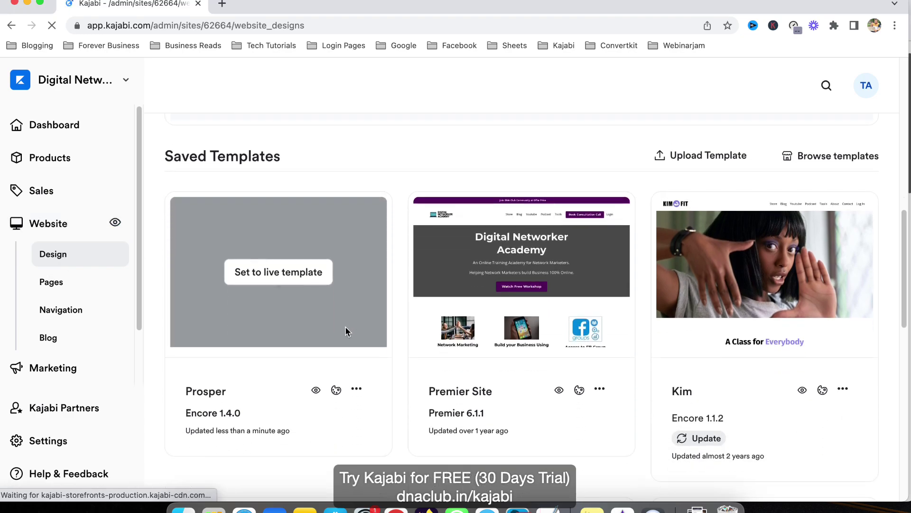
left_click(357, 379)
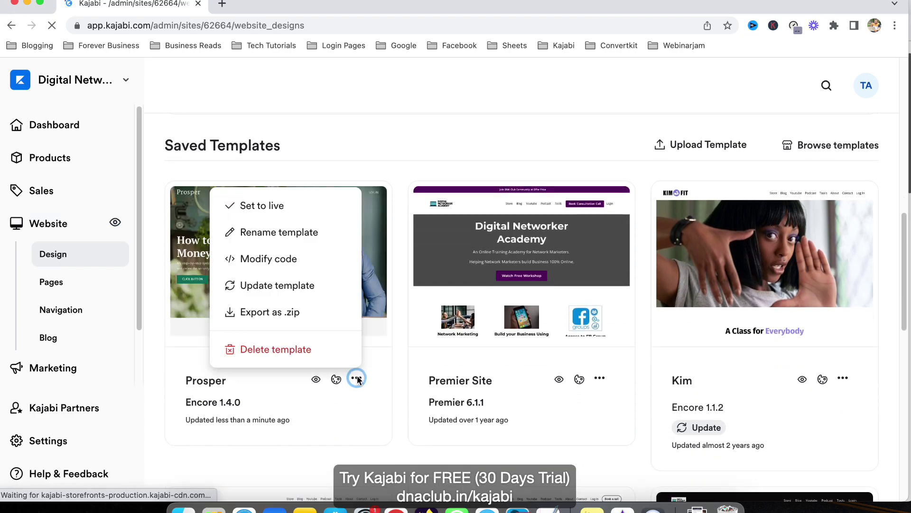
left_click(292, 215)
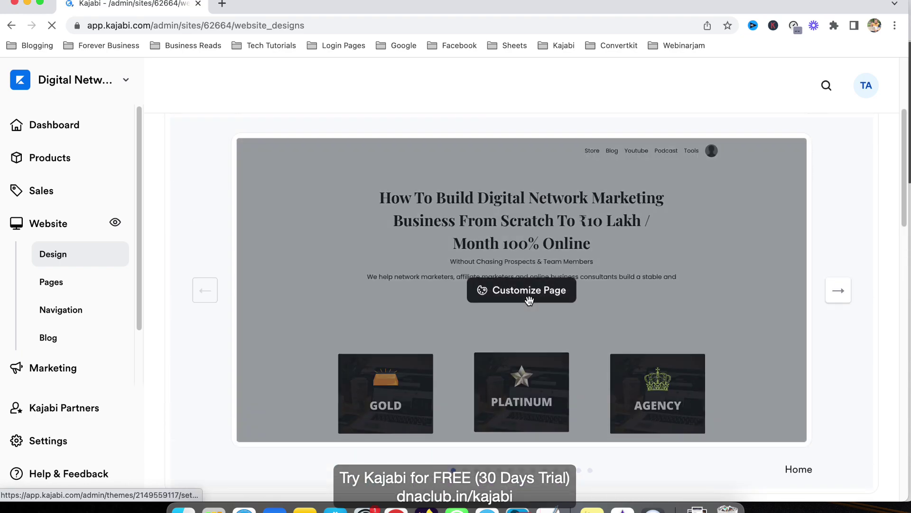
scroll(529, 301, "up", 5)
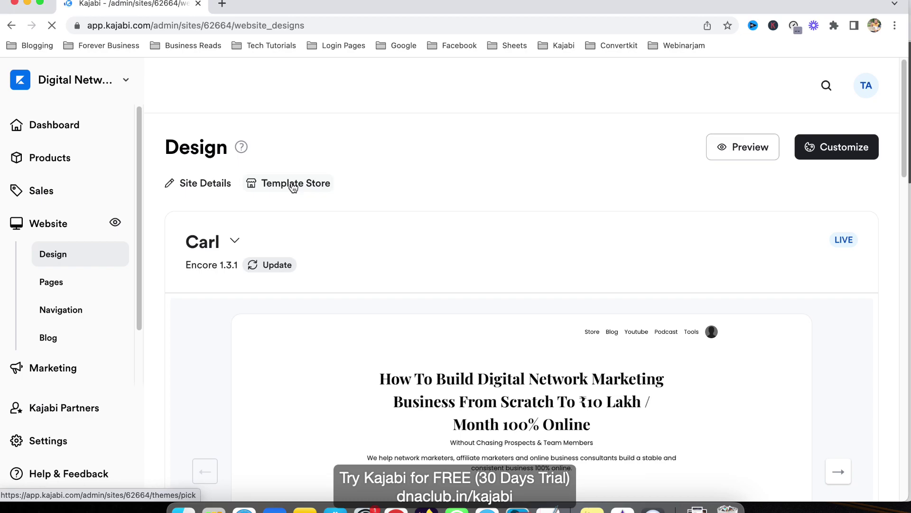
scroll(519, 280, "down", 15)
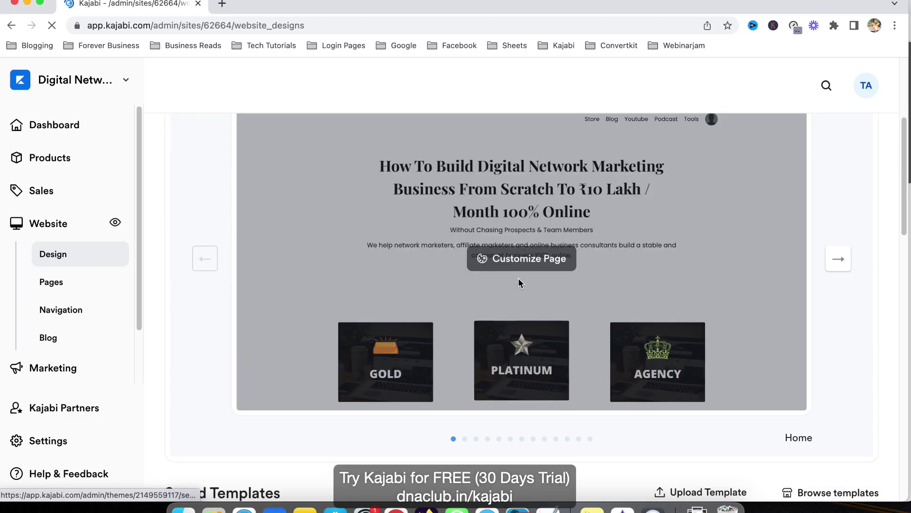
scroll(525, 299, "up", 15)
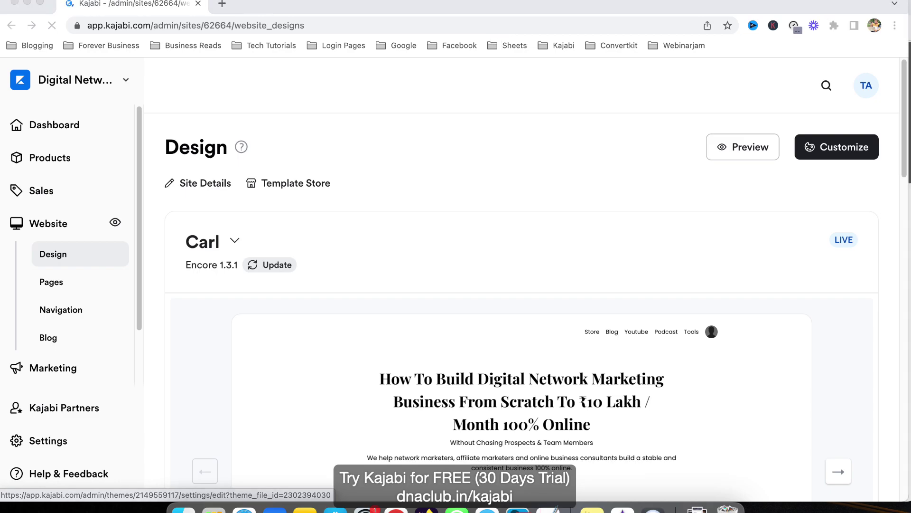
In a new browser tab, load dnaclub.in/kajabi for the Kajabi free 30-day trial.
left_click(221, 3)
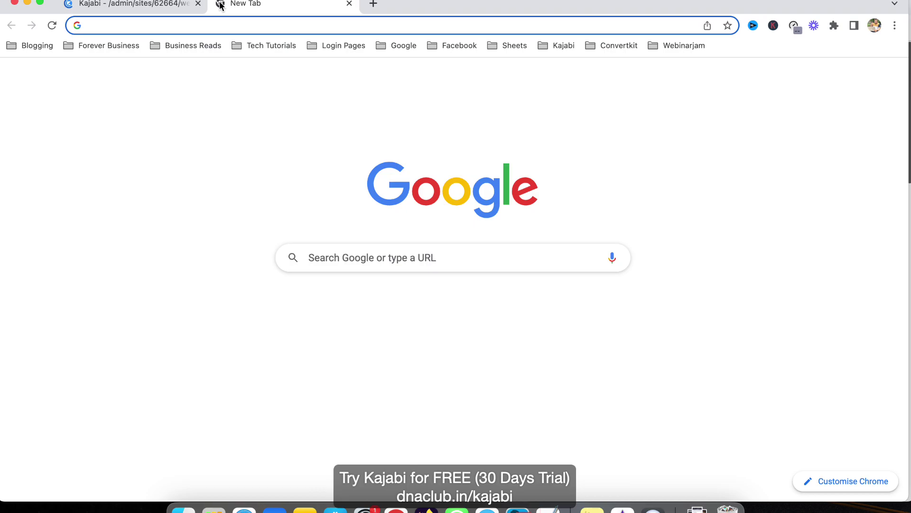
type("ka")
key("BackSpace")
key("BackSpace")
type("dnaclub.in/tools")
key("BackSpace")
key("BackSpace")
key("BackSpace")
key("BackSpace")
key("BackSpace")
type("kaja")
key("BackSpace")
type("bi")
key("Return")
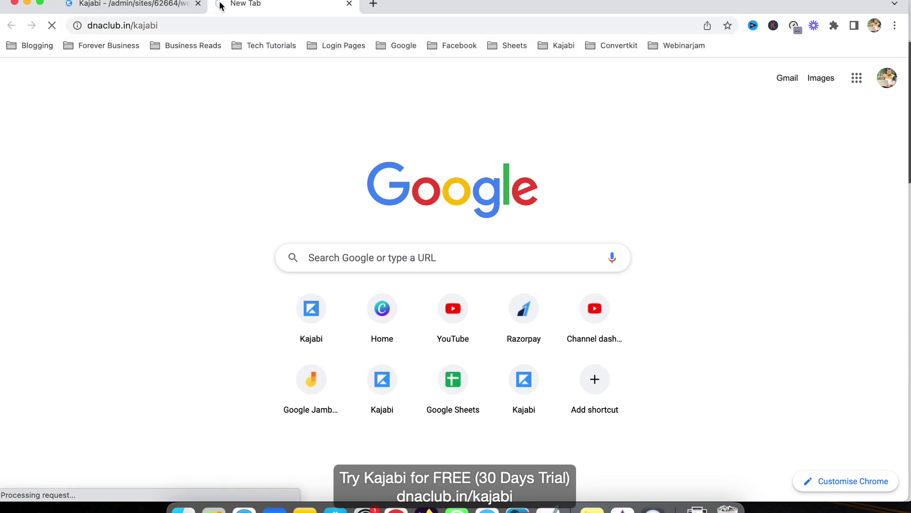